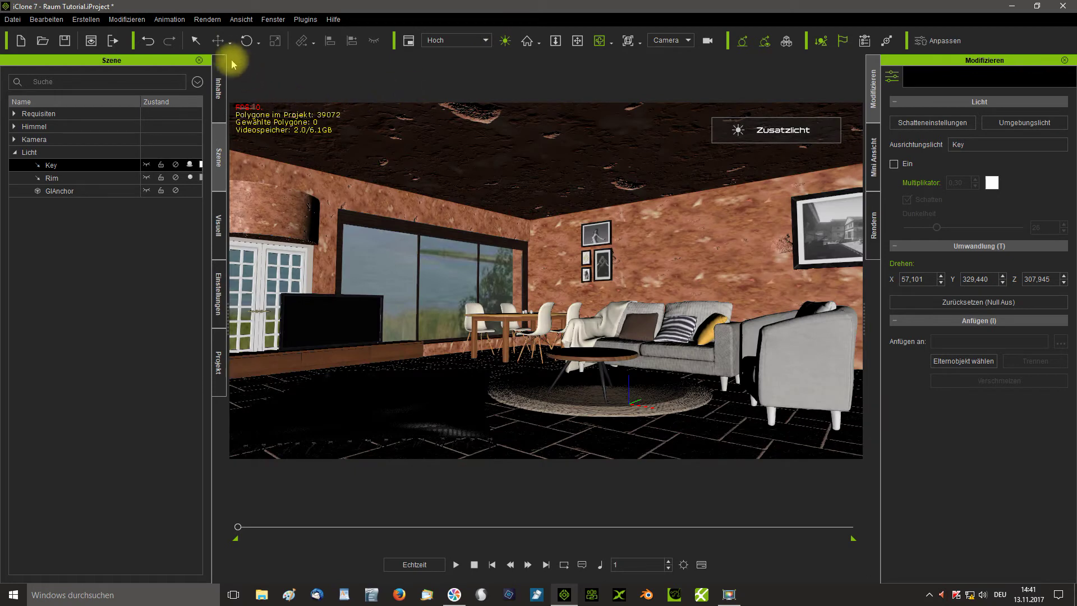
- Select the TV prop, switch off the Zusatzlicht preview light, and select the TV's Screen material for editing
click(196, 41)
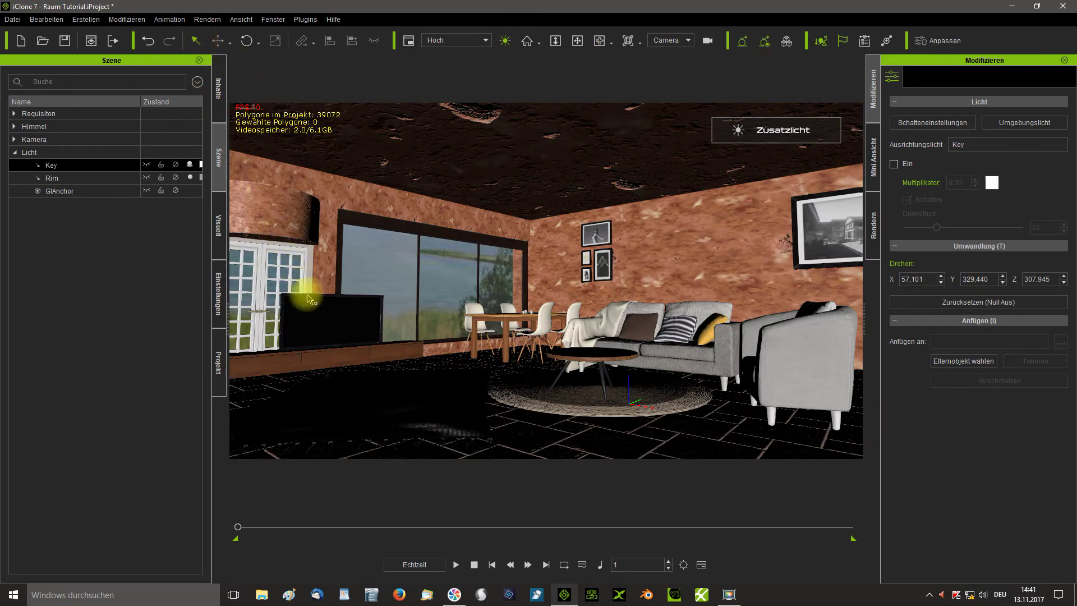
click(317, 317)
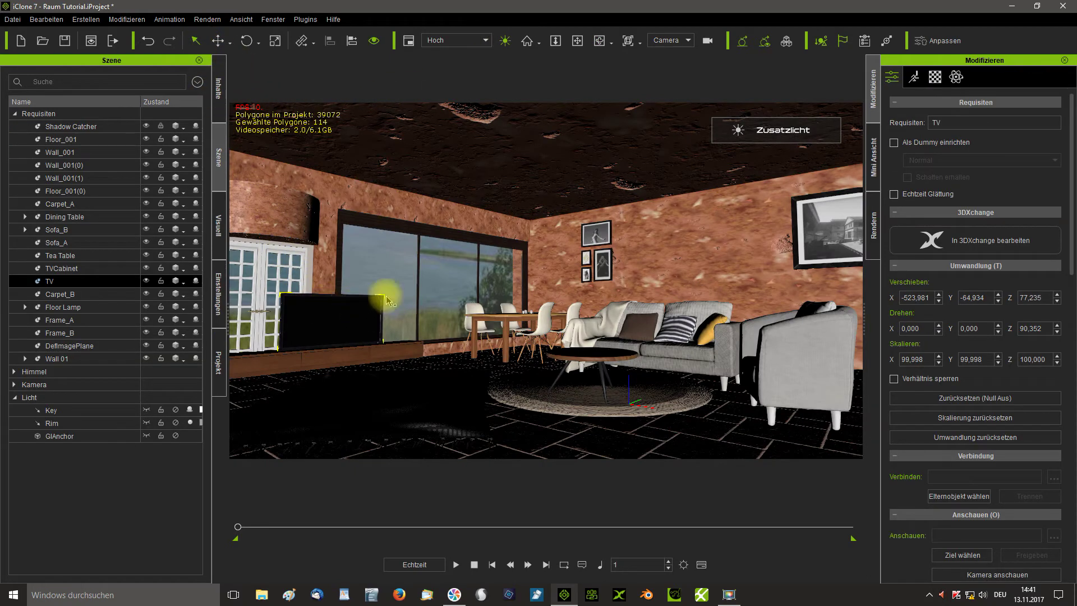
click(506, 41)
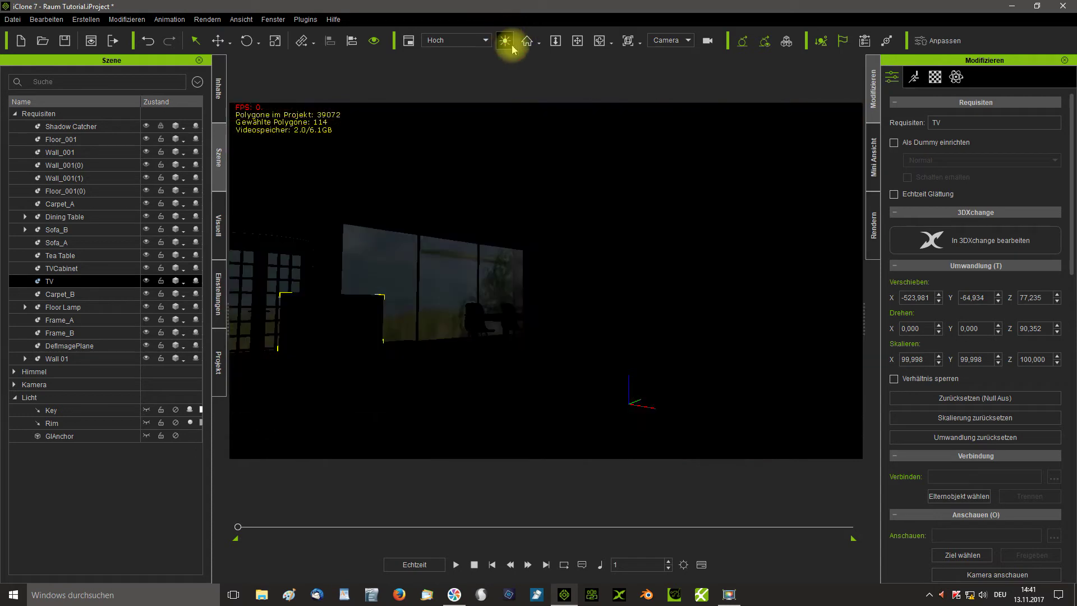
click(934, 79)
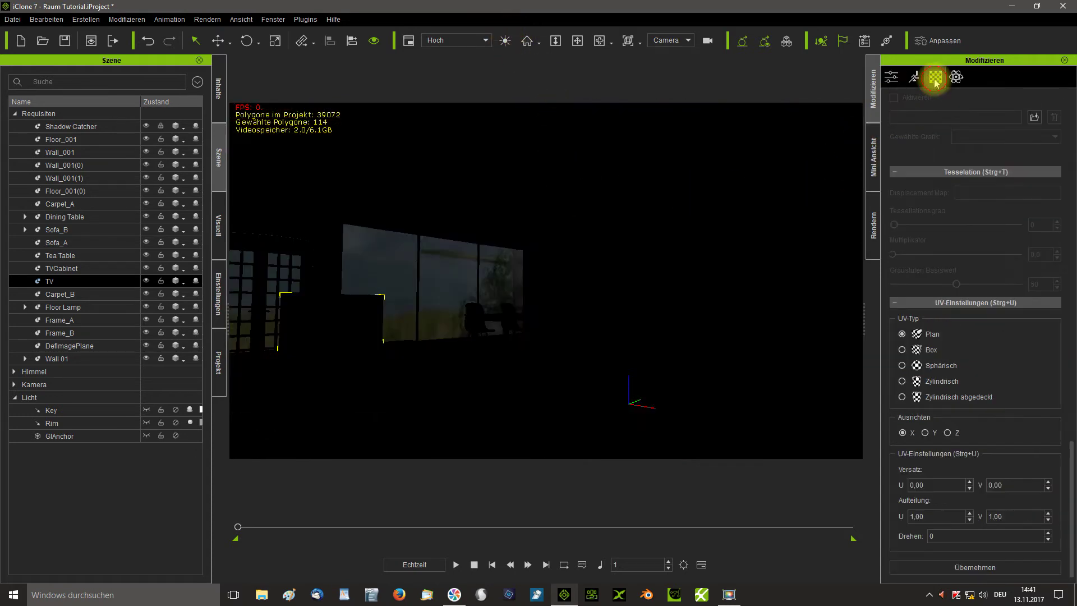
drag(1070, 443, 1033, 120)
click(957, 128)
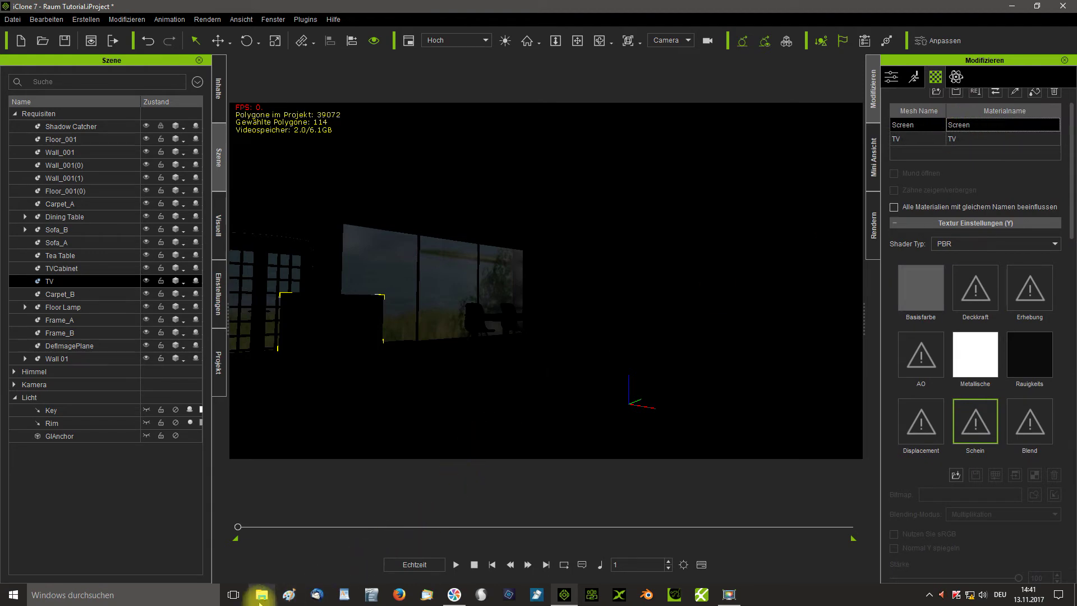
- Apply the Zane Morph video from the Videos folder to the Screen material's Basisfarbe channel, working from File Explorer
click(261, 595)
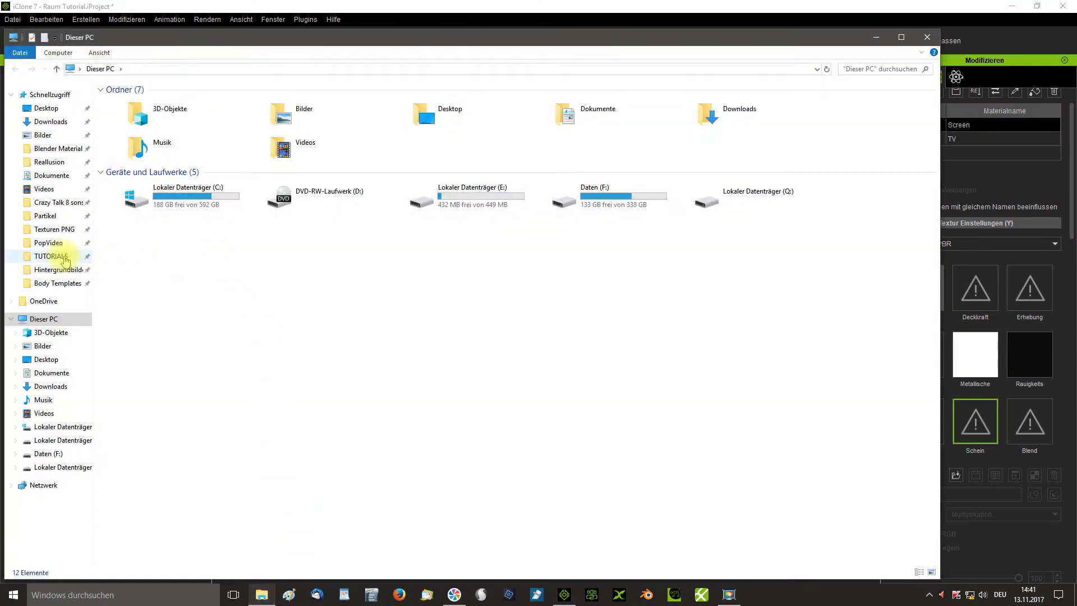
click(56, 189)
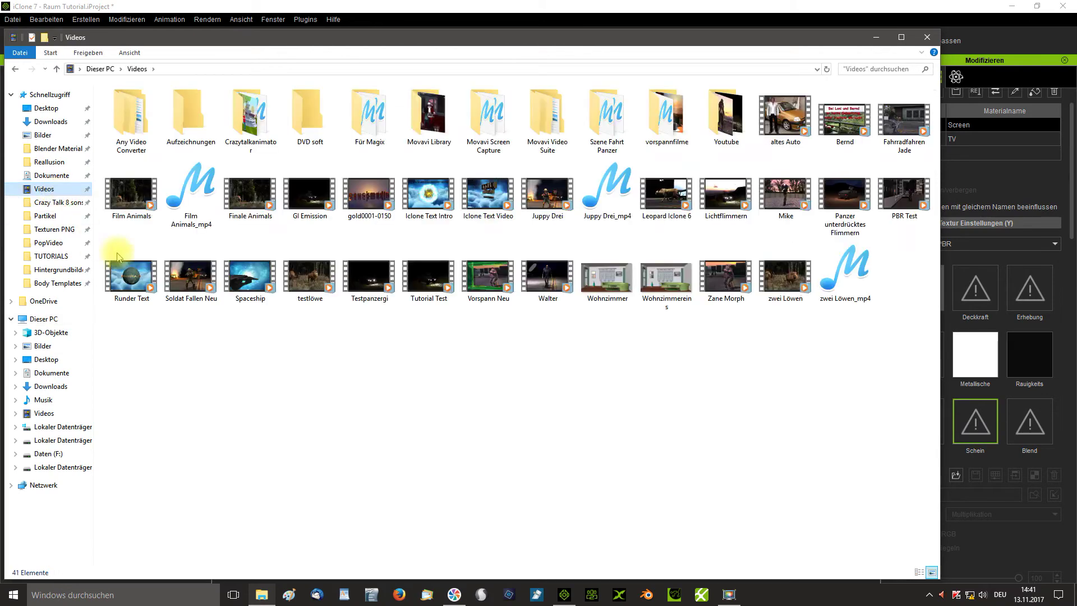
drag(631, 43, 393, 193)
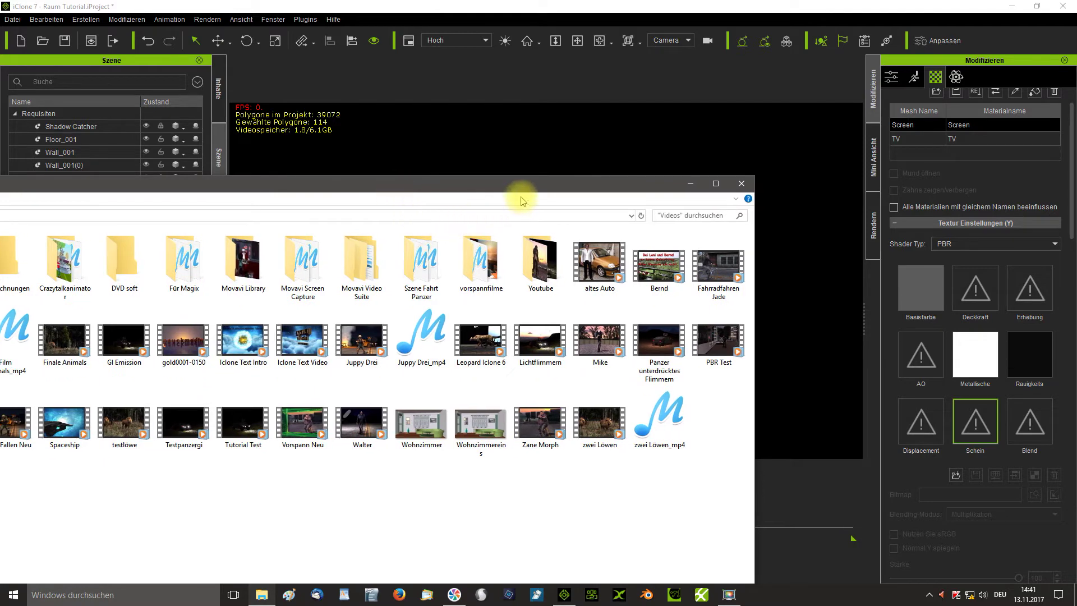
drag(525, 193, 449, 220)
drag(459, 449, 926, 306)
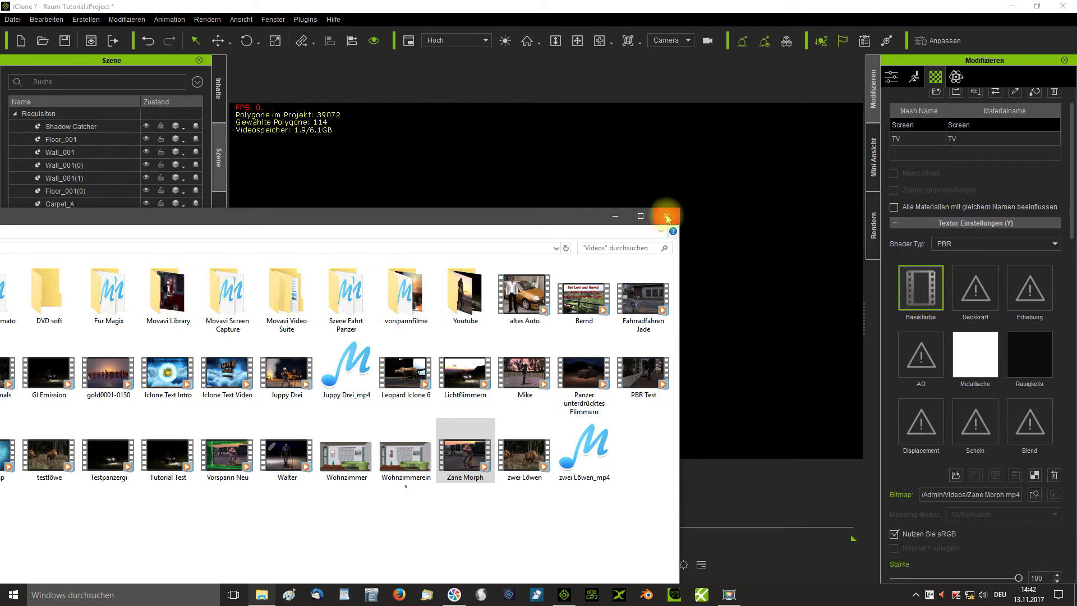
click(667, 234)
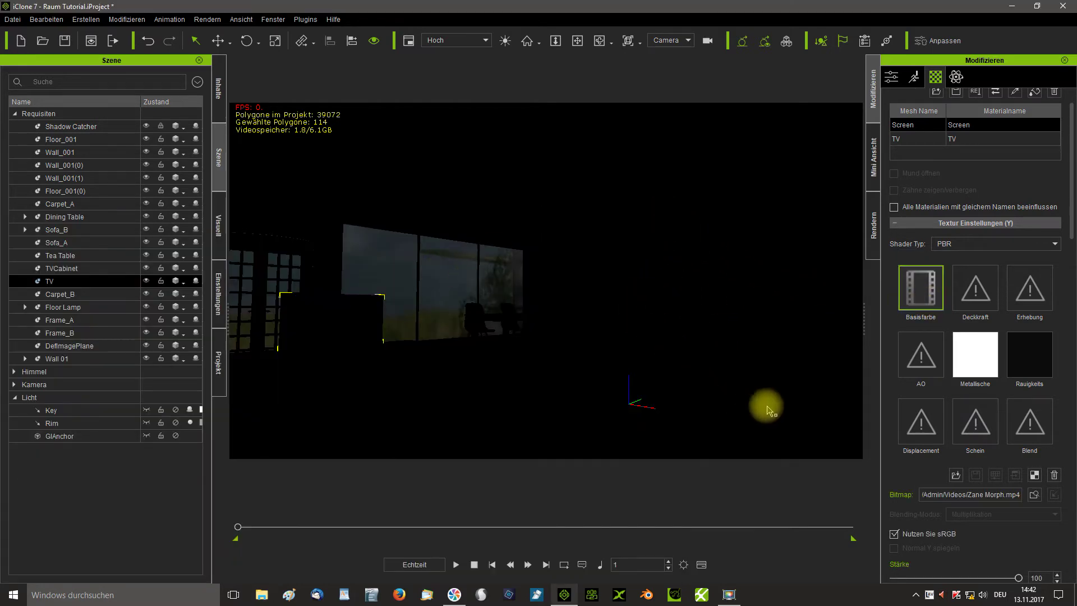
- Set the Screen material's Selbstleuchtend to 100, and its GI Leucht-/Selbstbeleuchtungsstärke to 17 with Licht Reflexionsstärke 1,9
drag(1071, 222, 1070, 366)
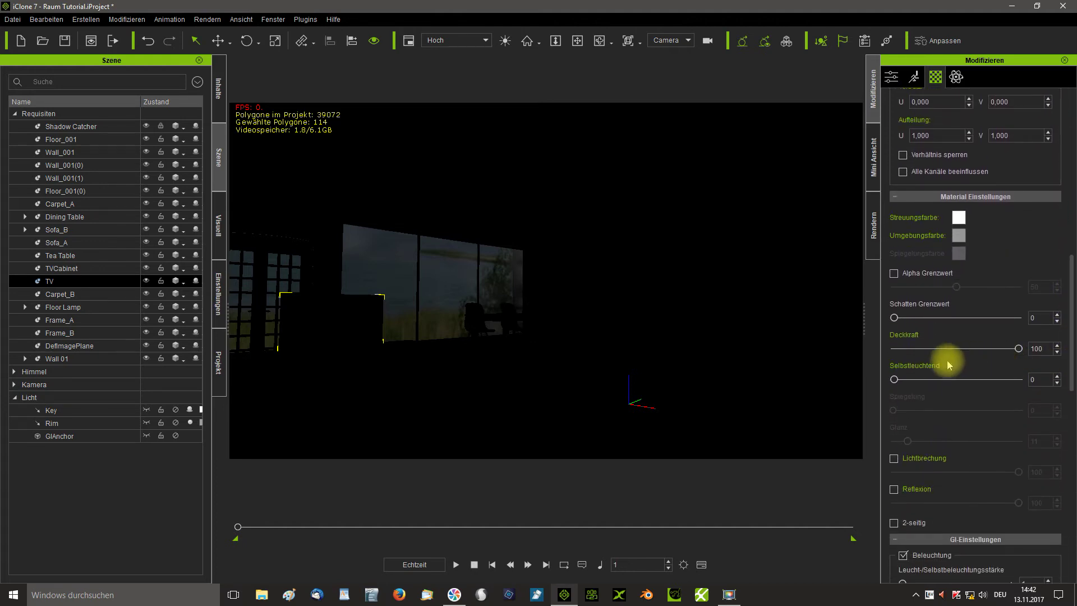
drag(894, 379, 1018, 375)
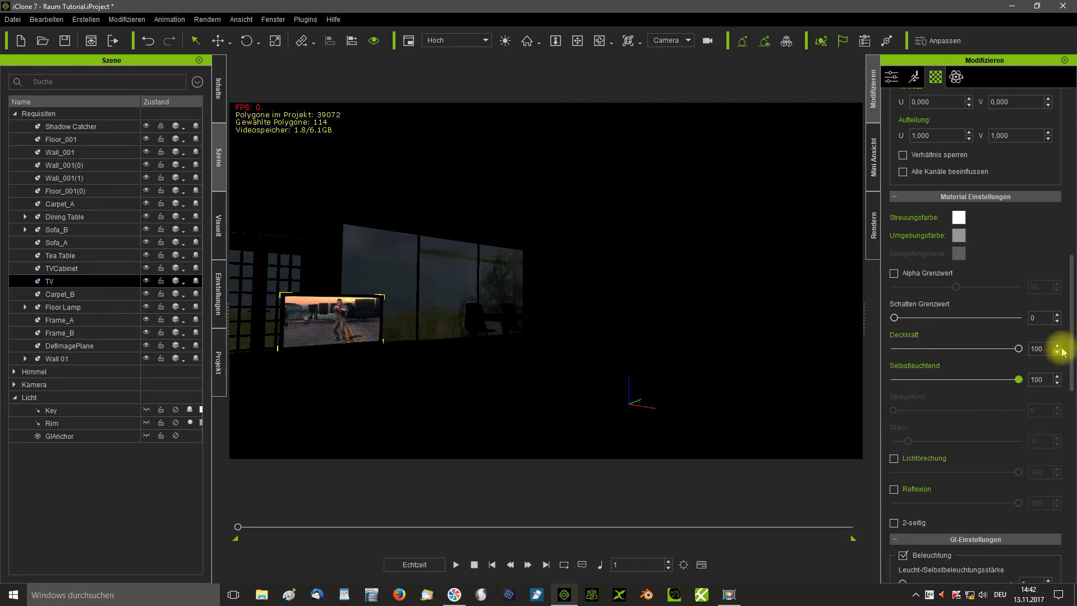
scroll(1072, 347, down, 3)
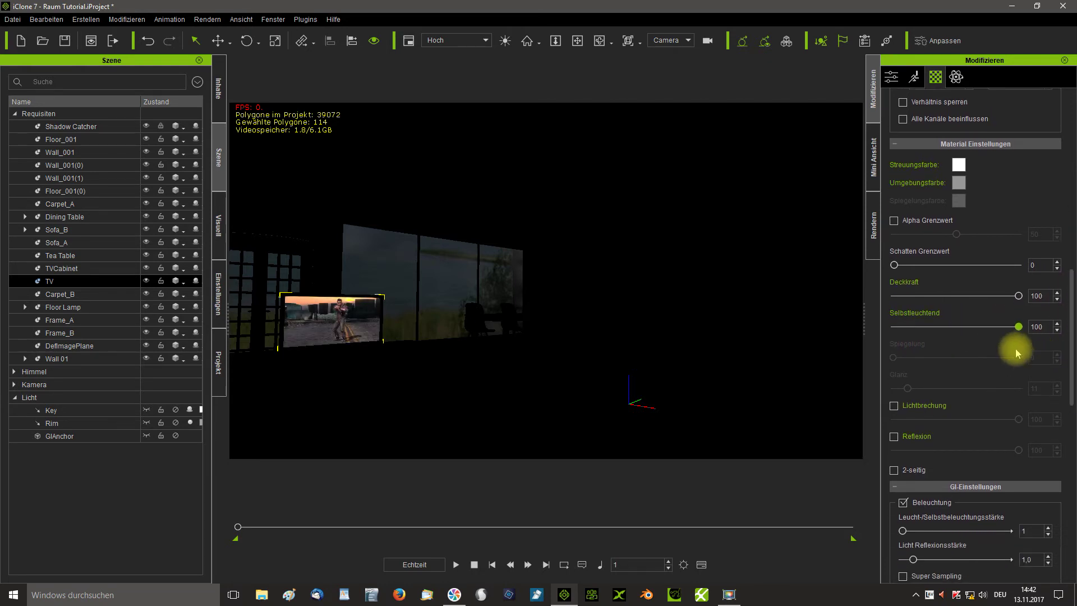
scroll(1072, 352, down, 6)
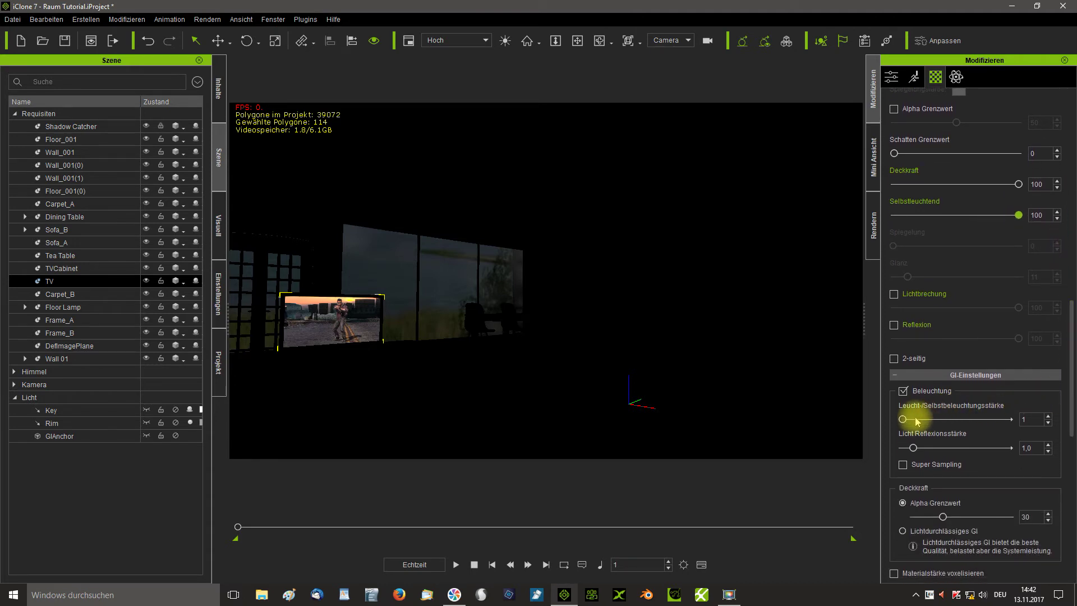
drag(911, 421, 950, 421)
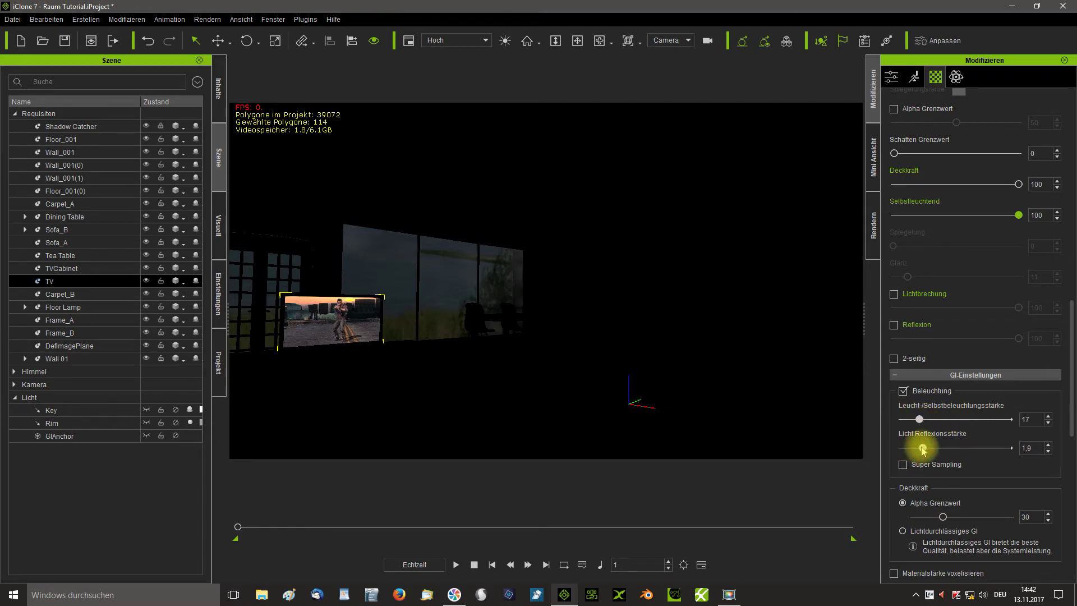
- Load the "cold" glow texture into the Screen material's Schein channel and set its Stärke to 7
drag(1069, 372, 1063, 213)
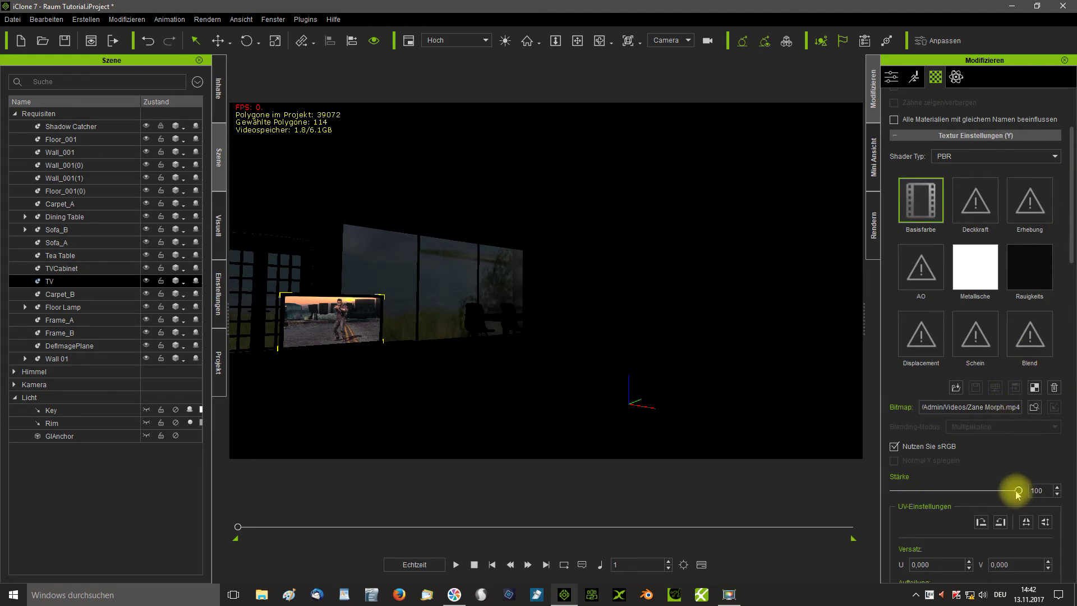
mouse_move(1018, 489)
mouse_down()
mouse_move(970, 492)
mouse_move(1034, 475)
mouse_up()
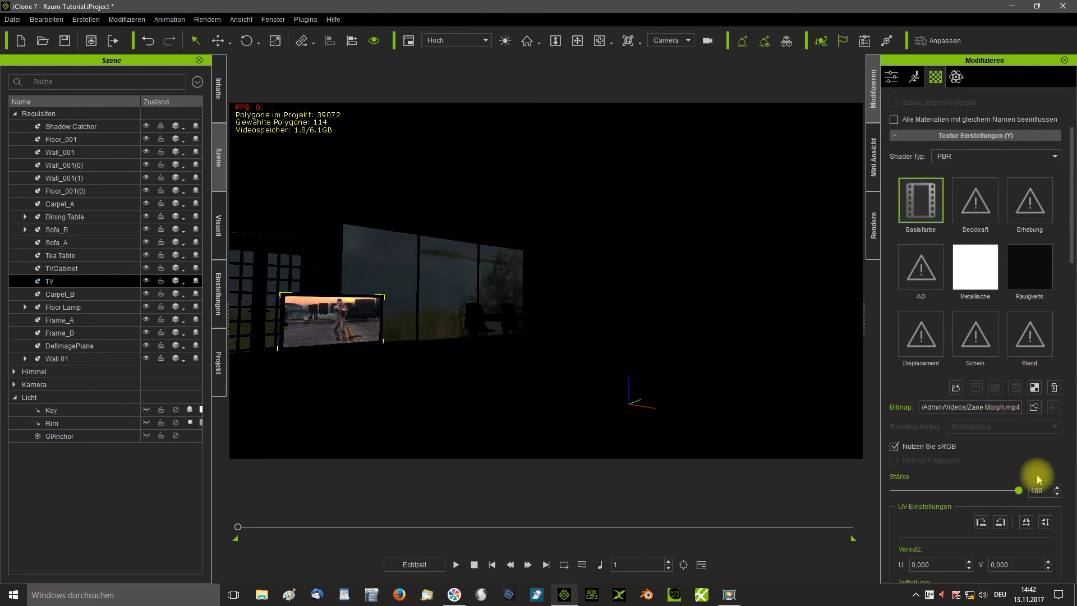
double_click(972, 332)
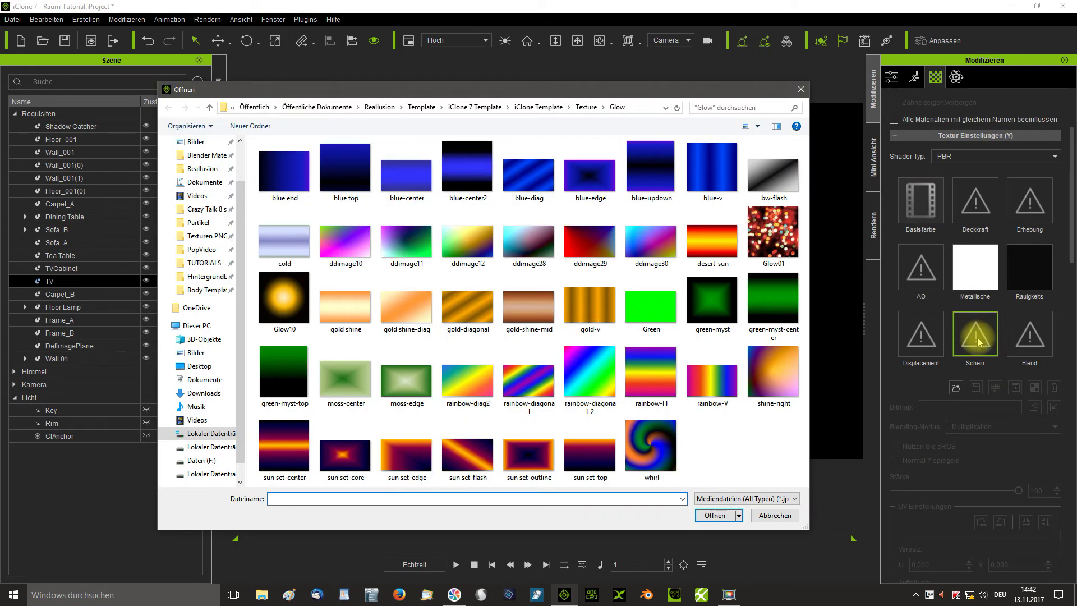
click(296, 232)
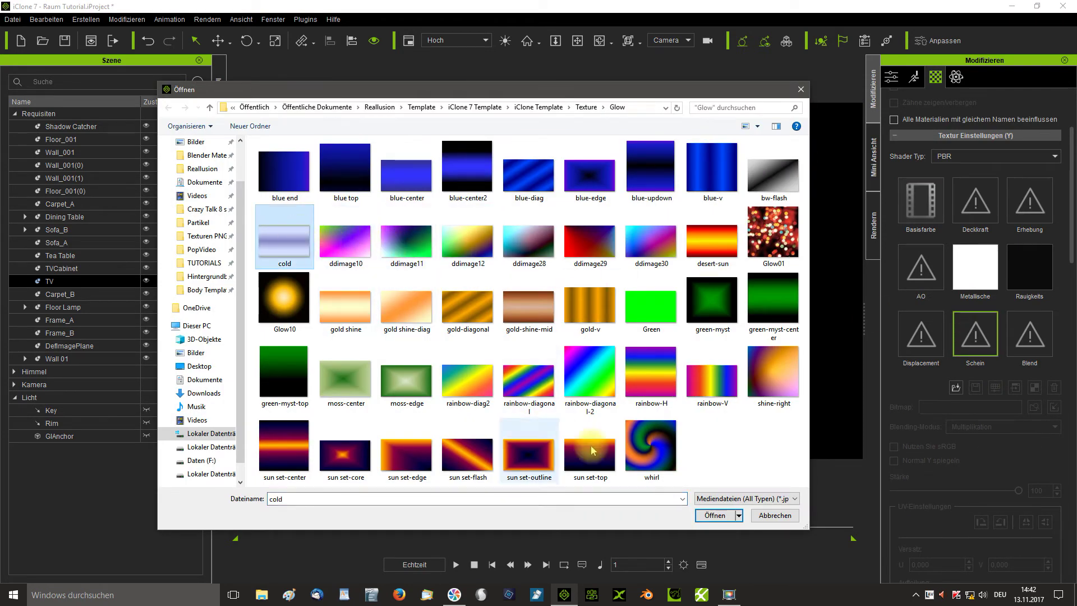
click(715, 515)
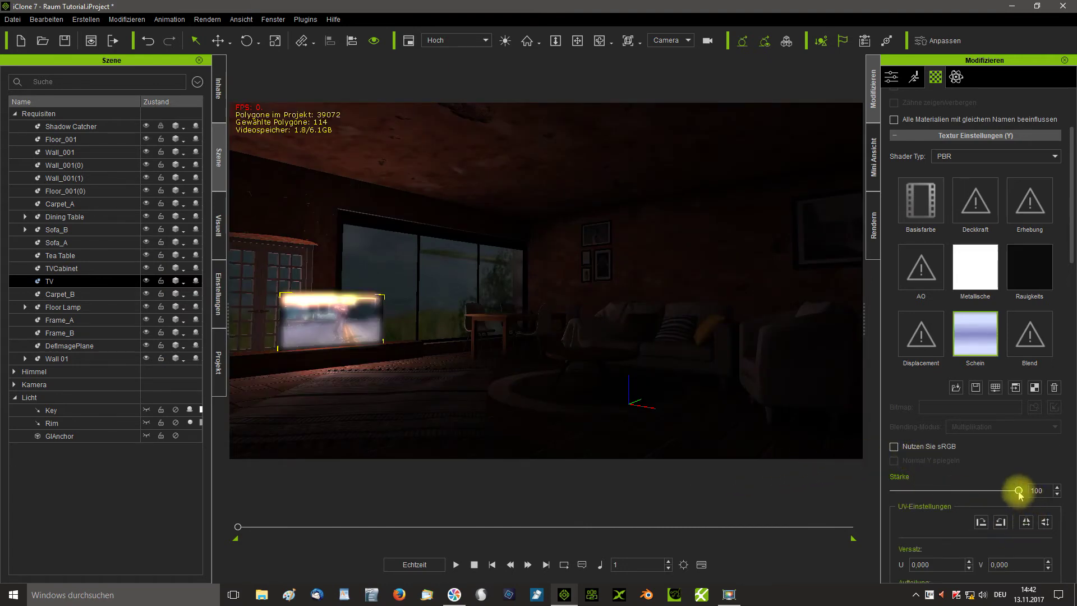
drag(1018, 492, 905, 497)
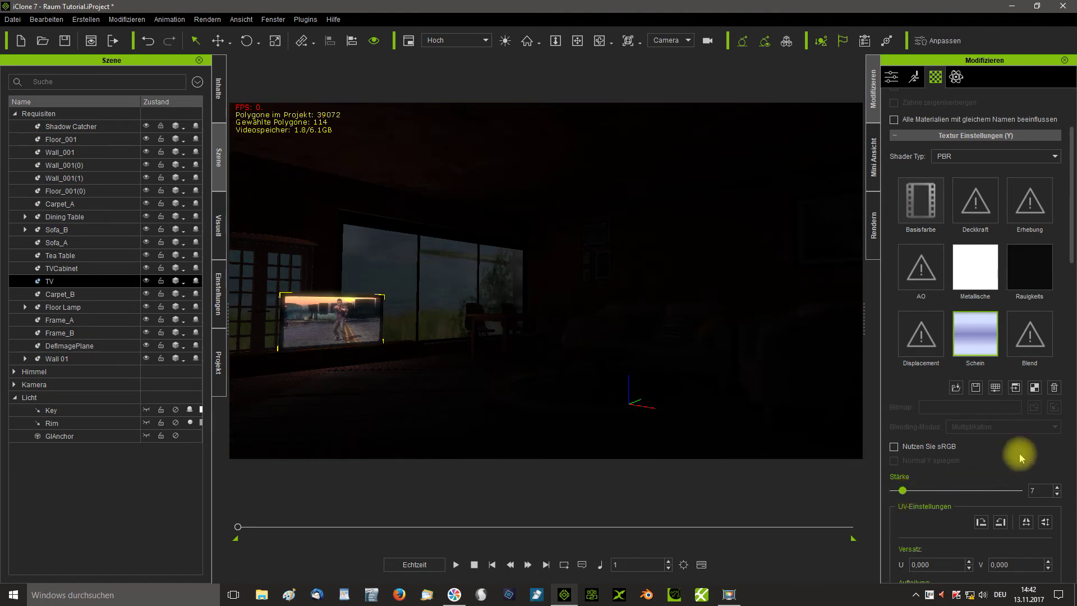
- Raise the Screen material's GI Leucht-/Selbstbeleuchtungsstärke to 48 and Licht Reflexionsstärke to 2,9
drag(1071, 249, 1070, 427)
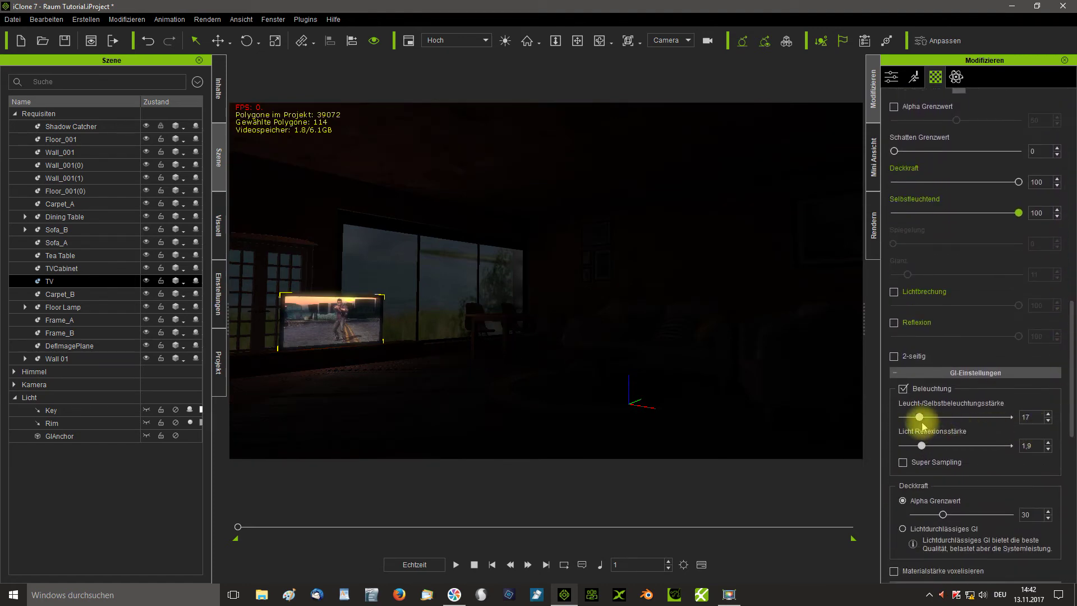
drag(923, 419, 933, 446)
- Set the global illumination's Streuung Reflexionsstärke to 48,7 and preview the TV light with a short playback
click(217, 218)
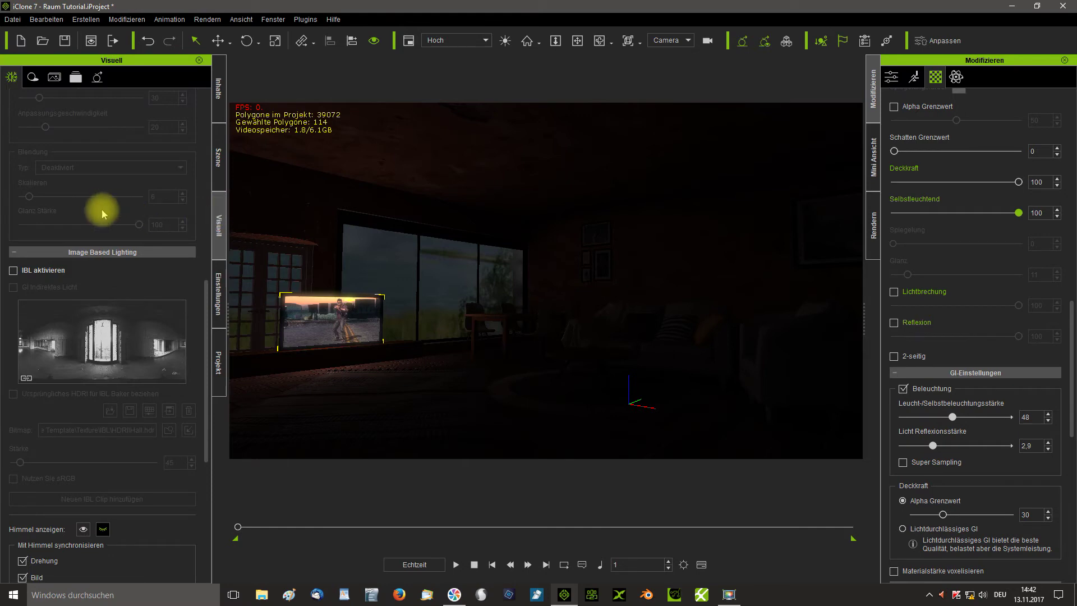
click(98, 78)
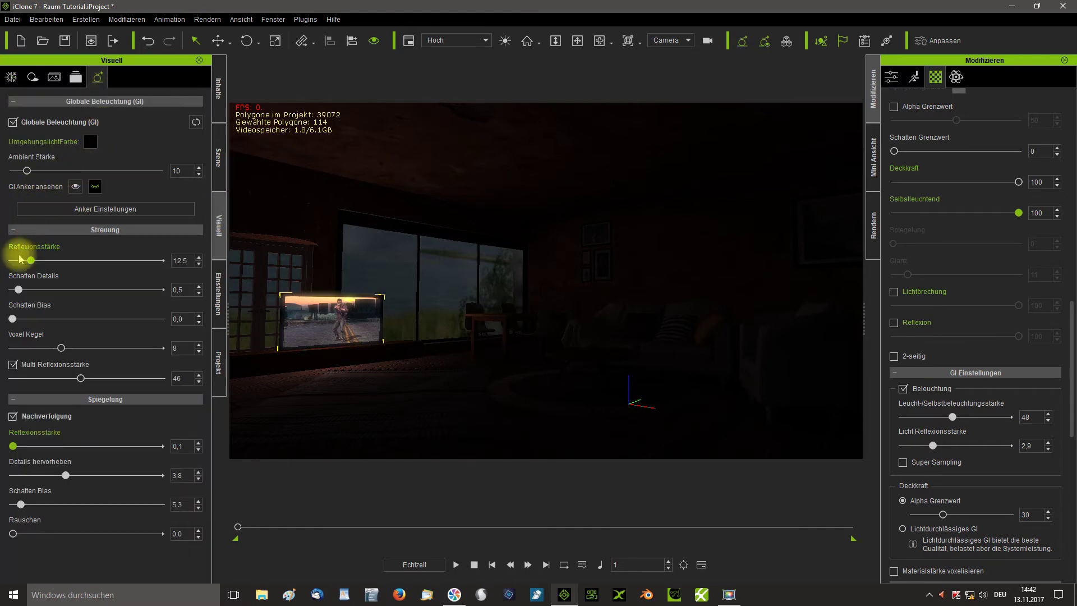
drag(30, 260, 84, 261)
click(455, 564)
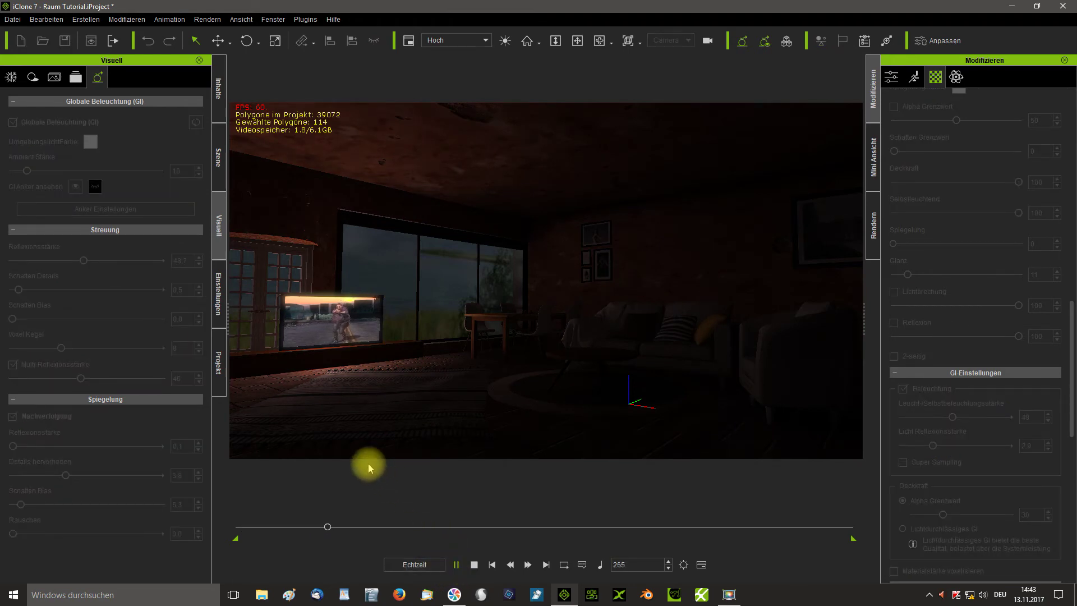
click(475, 564)
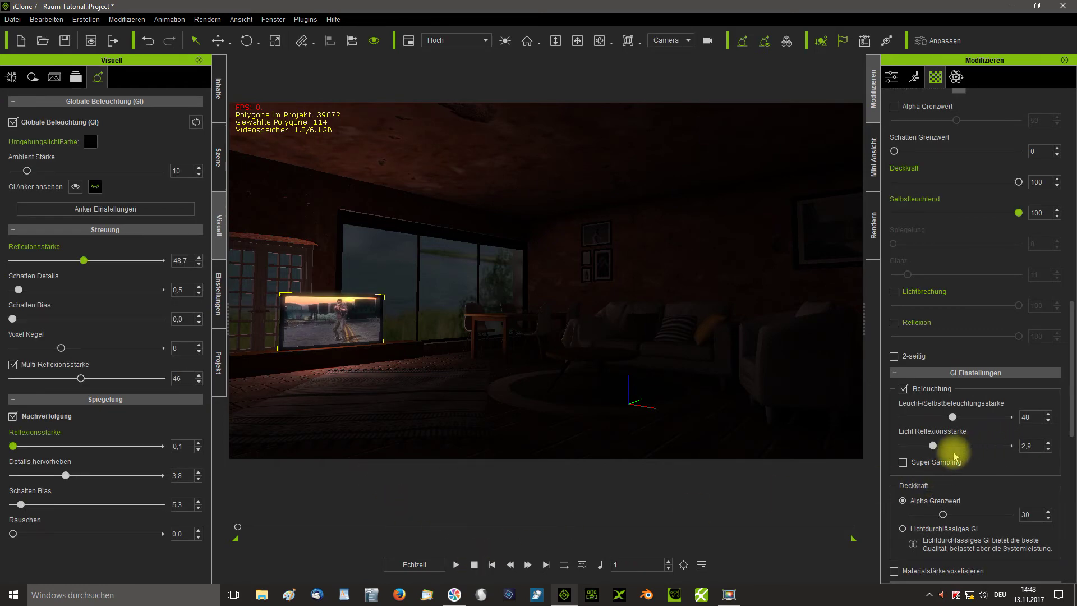
- Enable Super Sampling for the Screen material and set Leucht-/Selbstbeleuchtungsstärke to 65 and Licht Reflexionsstärke to 4,2
click(904, 463)
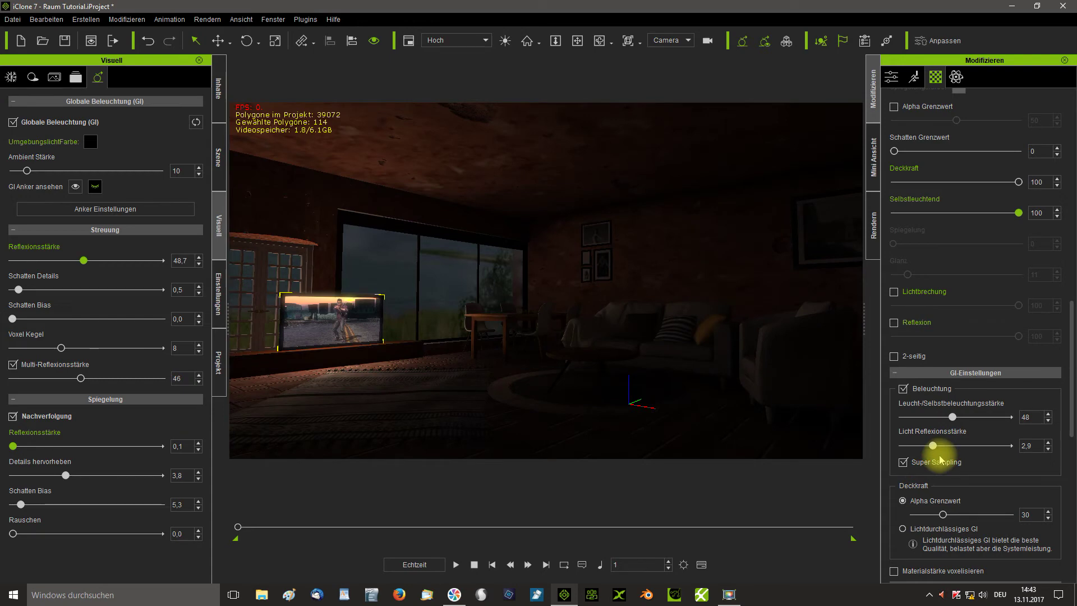
mouse_move(952, 417)
mouse_down()
mouse_move(932, 422)
mouse_move(971, 415)
mouse_up()
drag(936, 450, 953, 444)
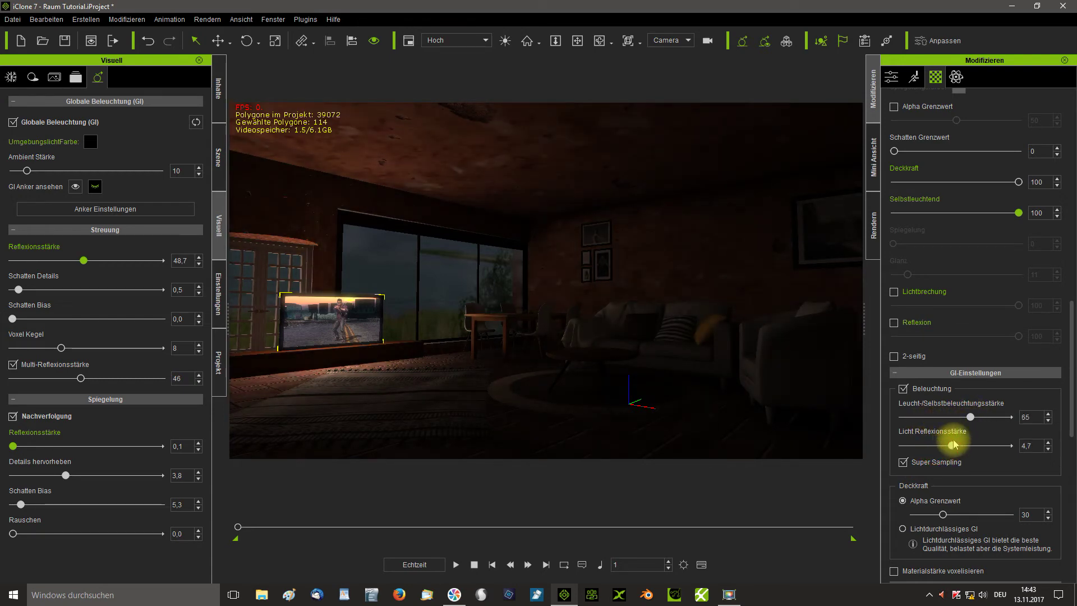
- Increase the Screen material's Schein Stärke to 16 and check the room lighting with a short playback
drag(1070, 392, 1072, 229)
click(1018, 335)
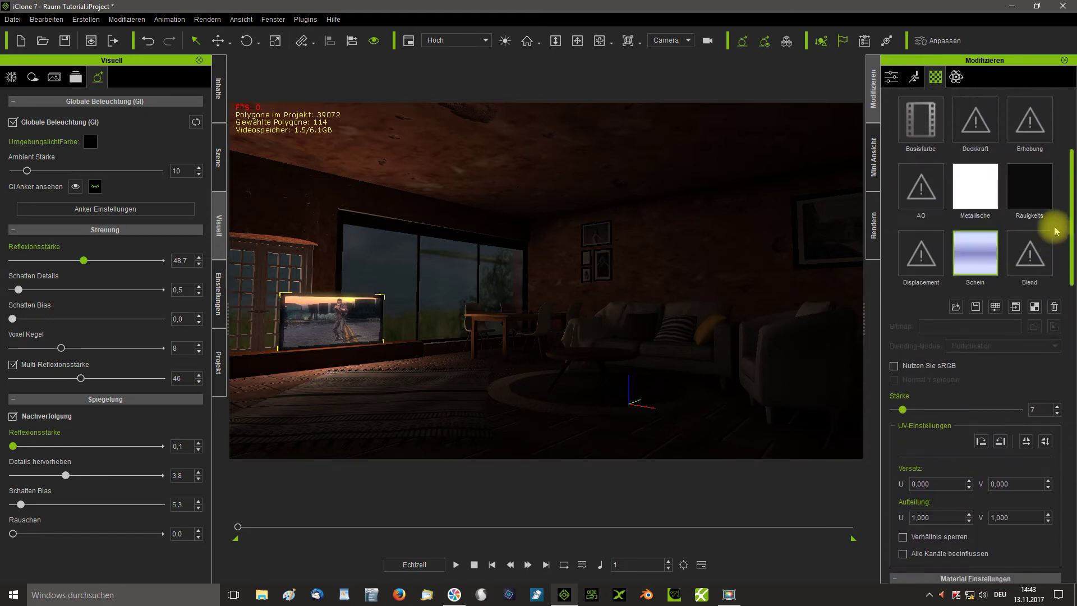
mouse_move(906, 409)
mouse_down()
mouse_move(931, 410)
mouse_move(916, 411)
mouse_up()
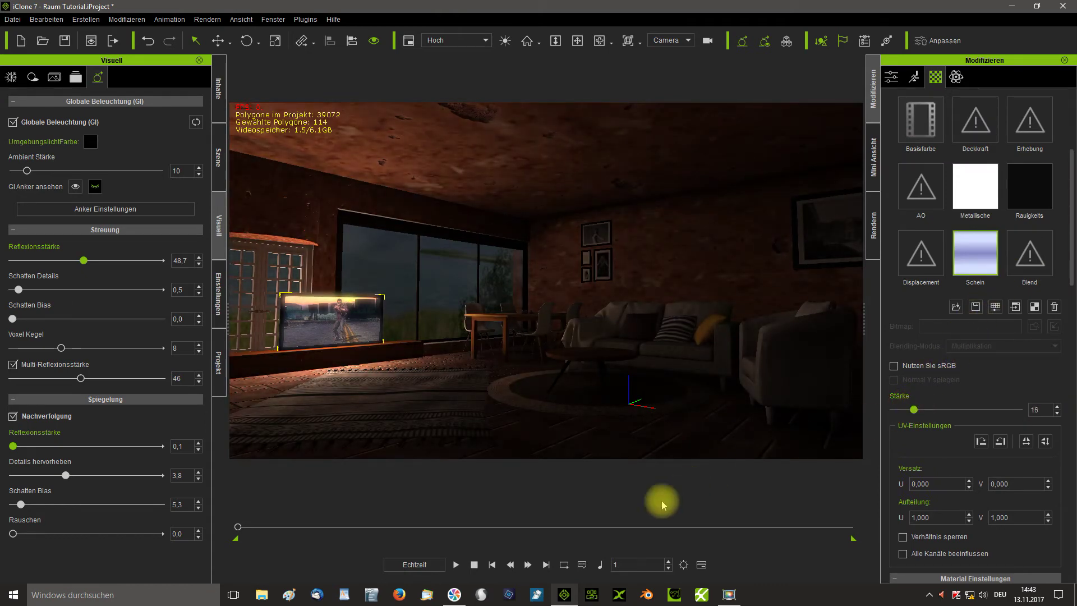
click(457, 564)
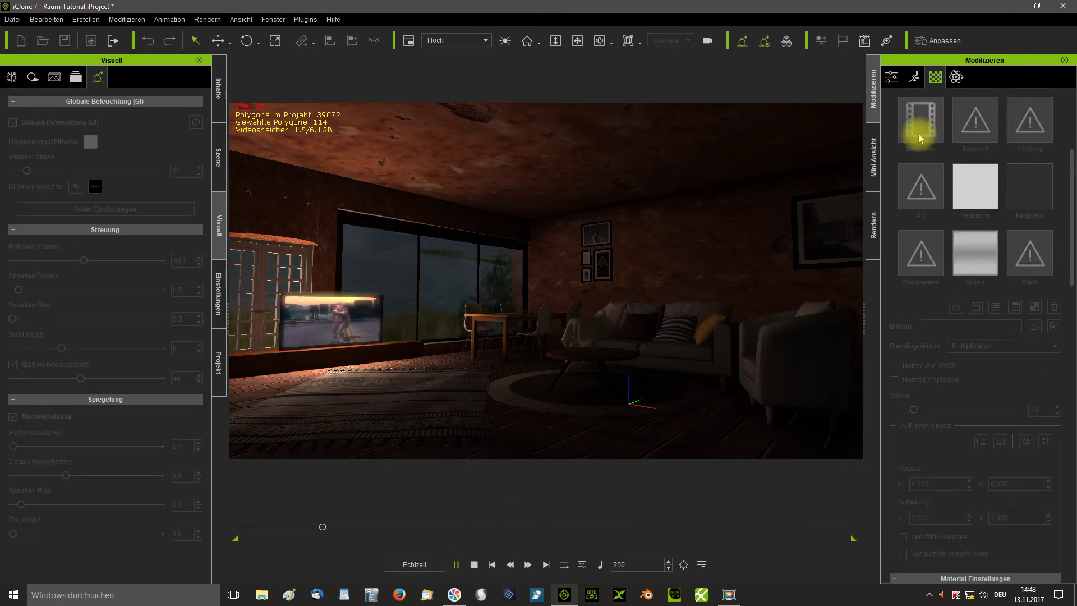
click(474, 562)
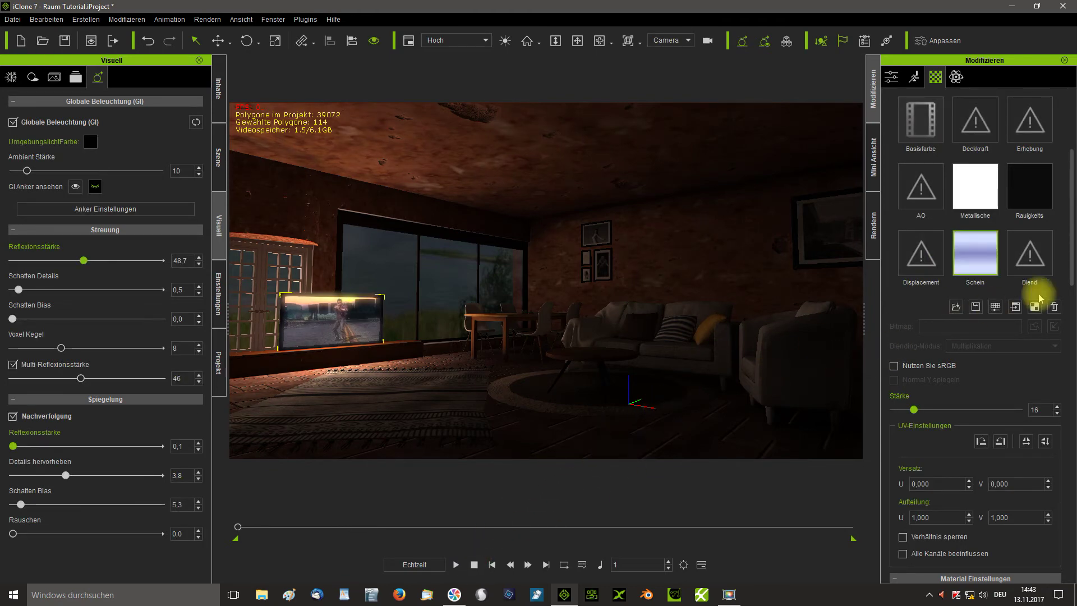
- Disable Beleuchtung in the Screen material's GI settings and play the animation to compare the lighting
drag(1064, 265, 1069, 434)
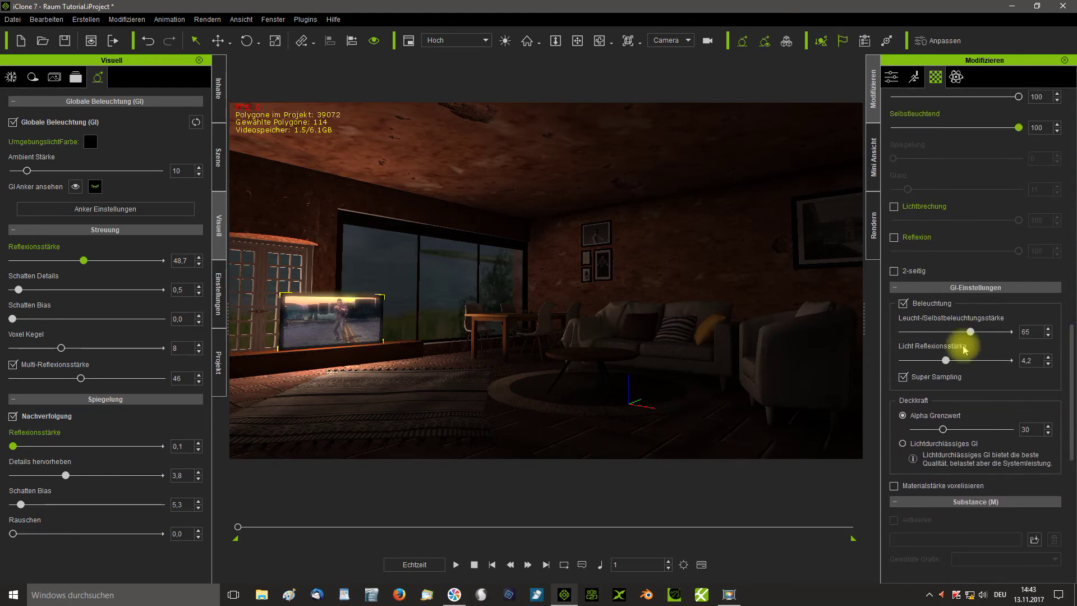
click(903, 304)
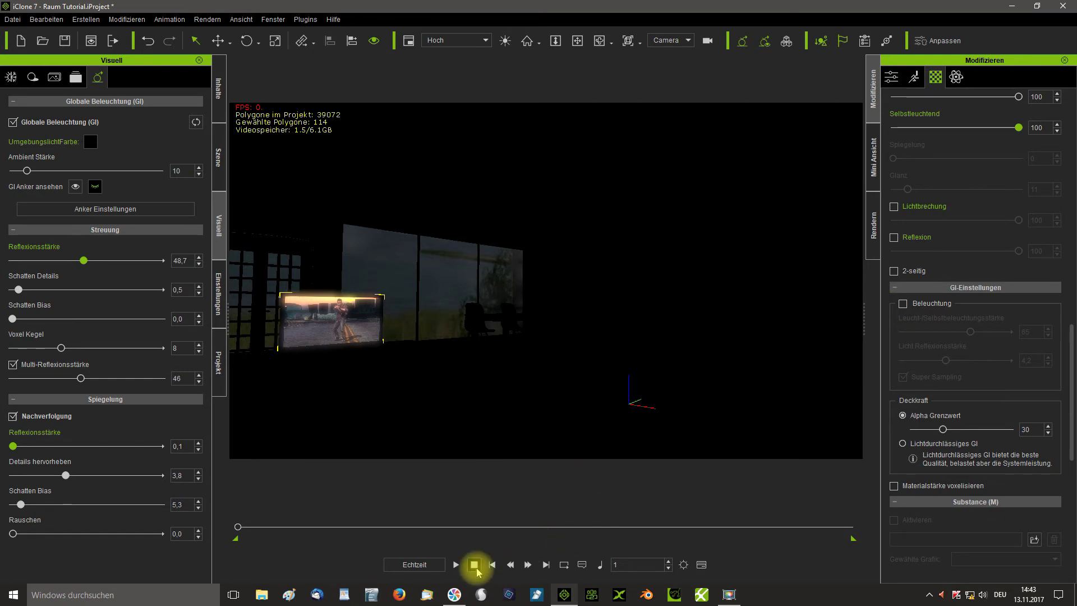
click(456, 564)
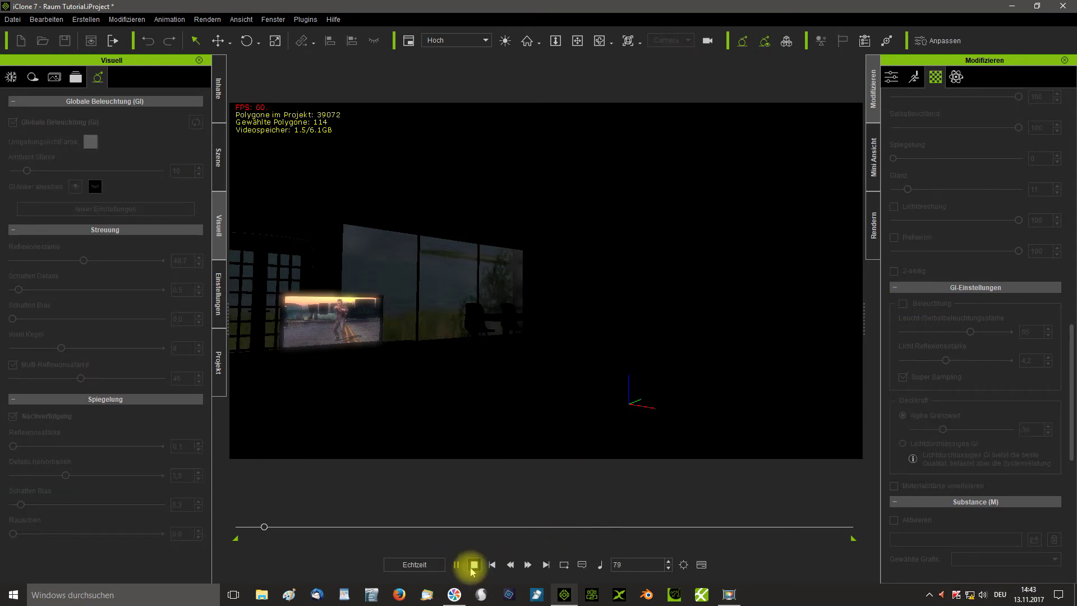
- Stop the playback and switch Beleuchtung on and off again for the TV's Screen material to compare the room lighting
click(474, 564)
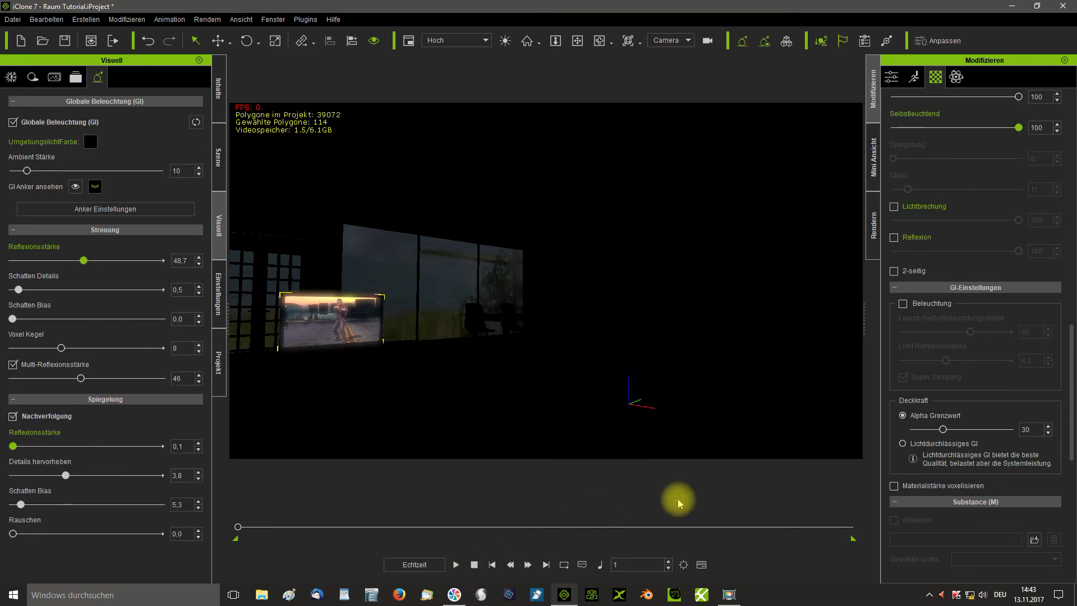
click(903, 304)
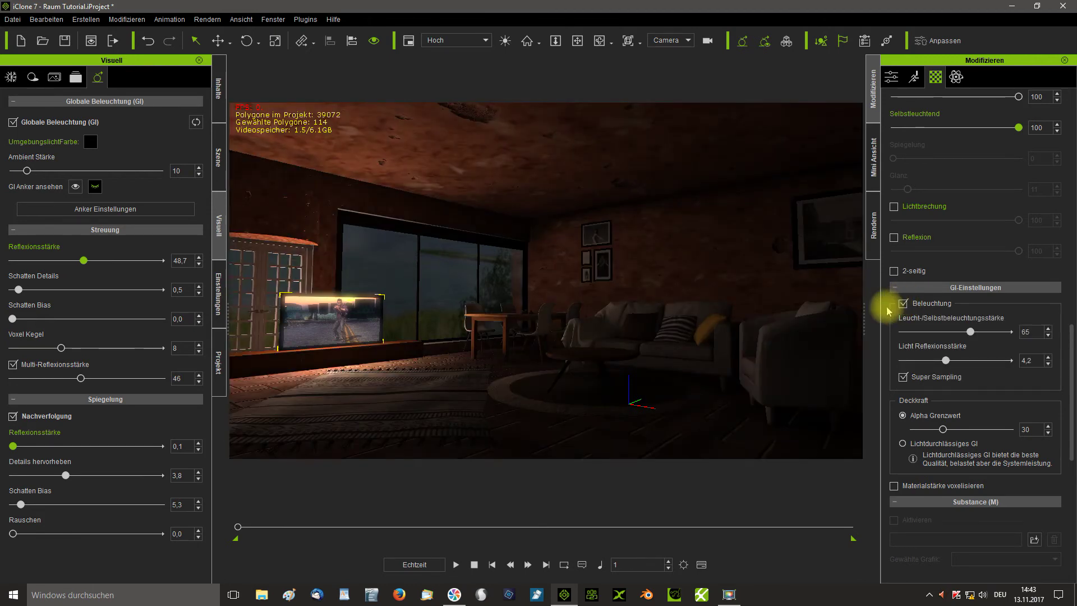
scroll(1048, 336, up, 8)
scroll(1047, 229, up, 5)
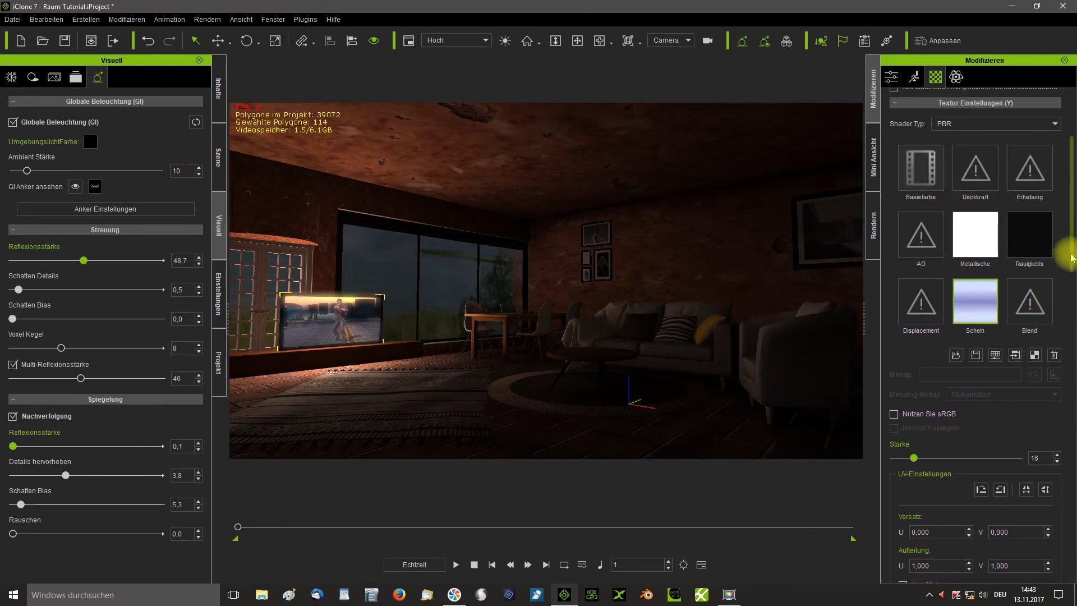
drag(1072, 258, 1072, 436)
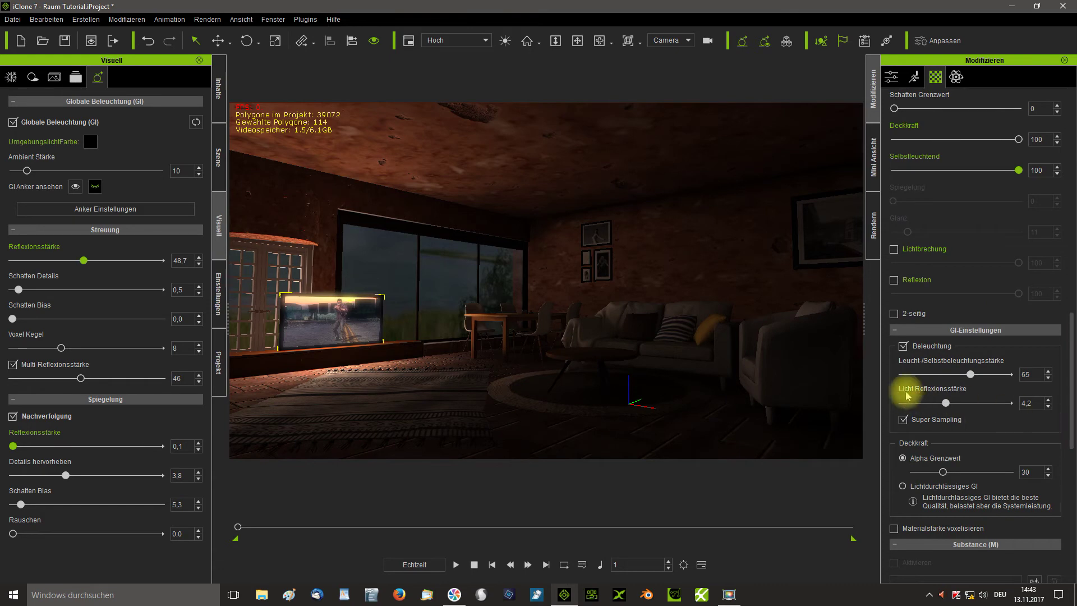
click(902, 347)
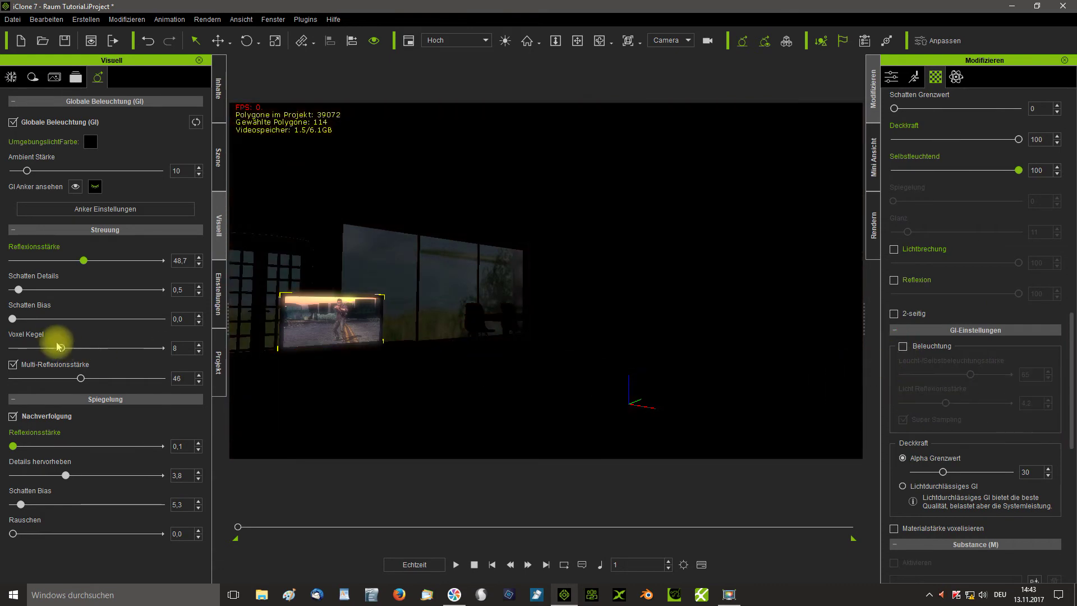
- Enable Beleuchtung in the GI settings of DefImagePlane and set its Selbstleuchtend to 65 to light the room through the window
click(215, 180)
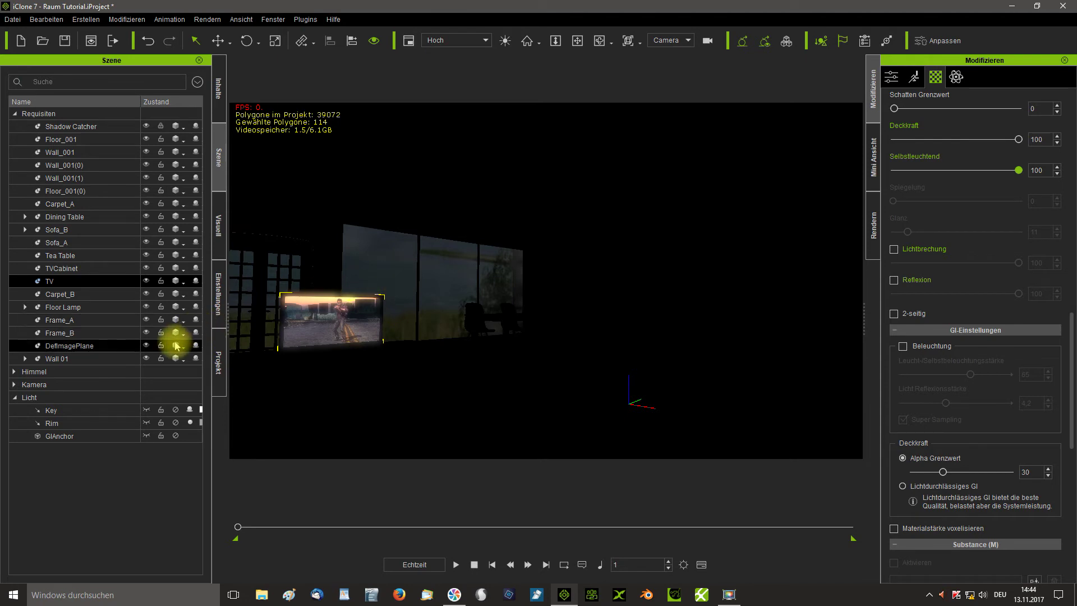
click(84, 346)
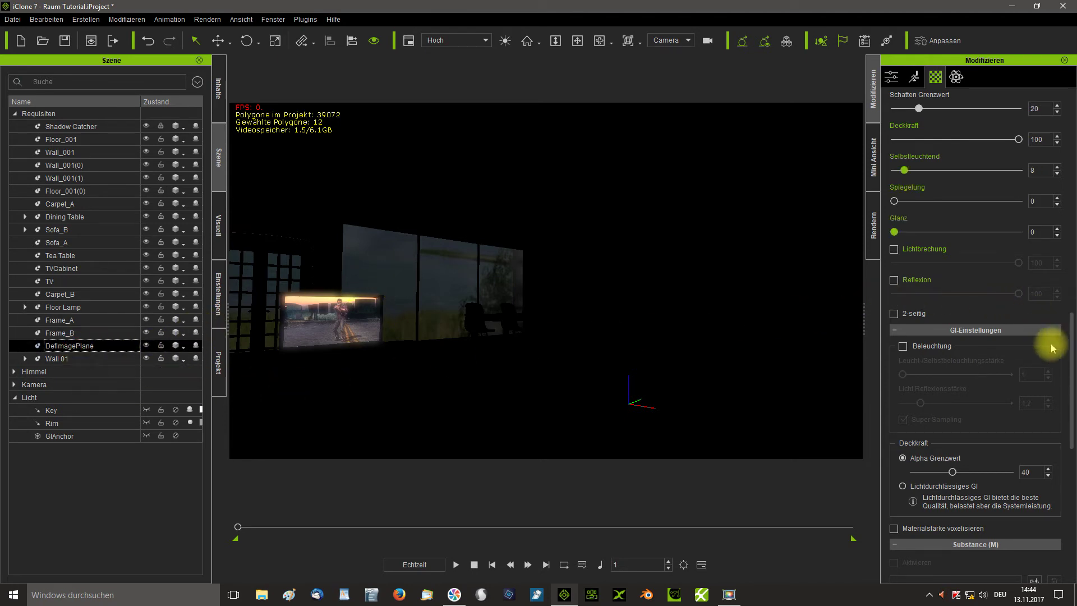
click(901, 347)
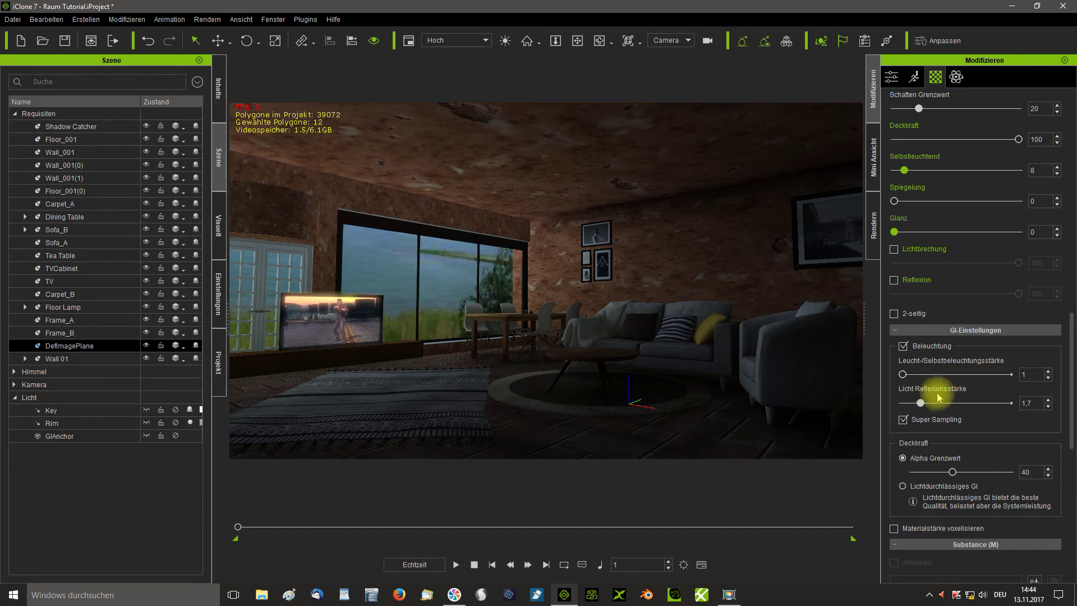
drag(1074, 367, 997, 307)
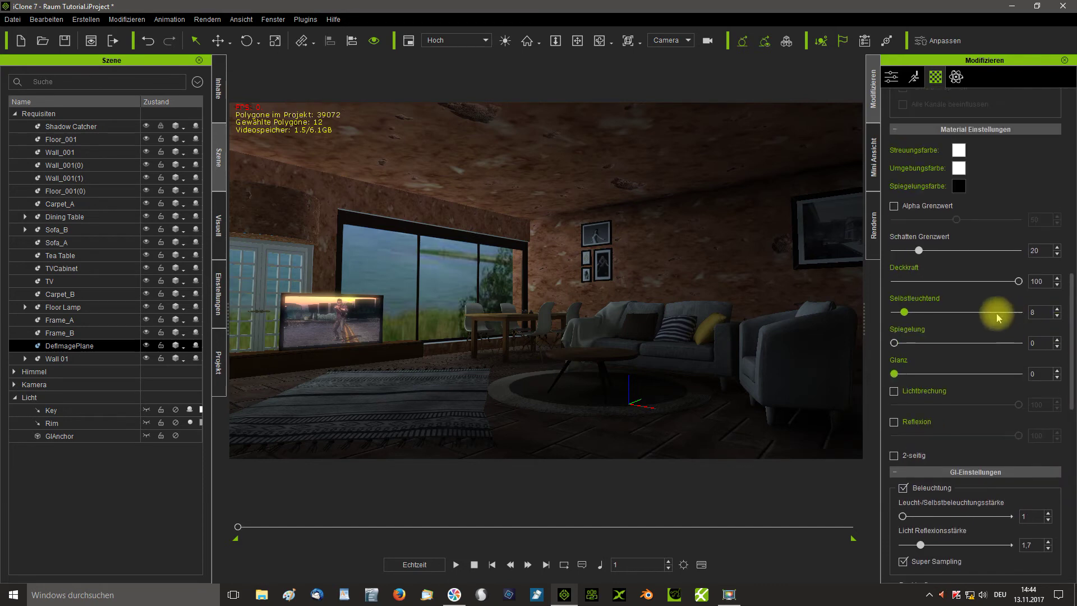
drag(904, 312, 971, 315)
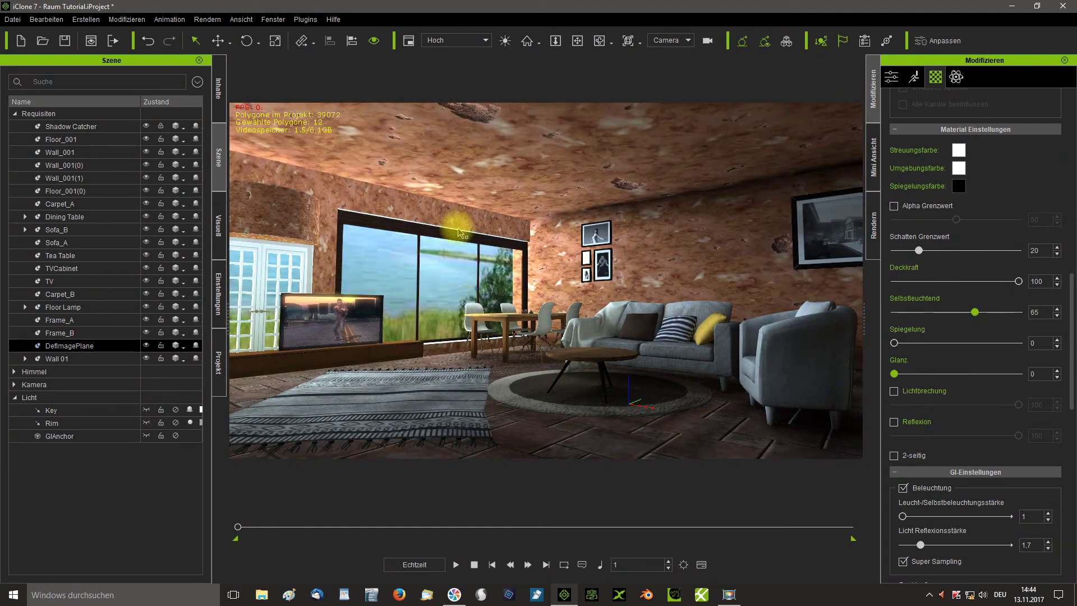
- Check the window lighting in a rendered preview image and set the global illumination's Streuung Reflexionsstärke to 49,1
click(90, 41)
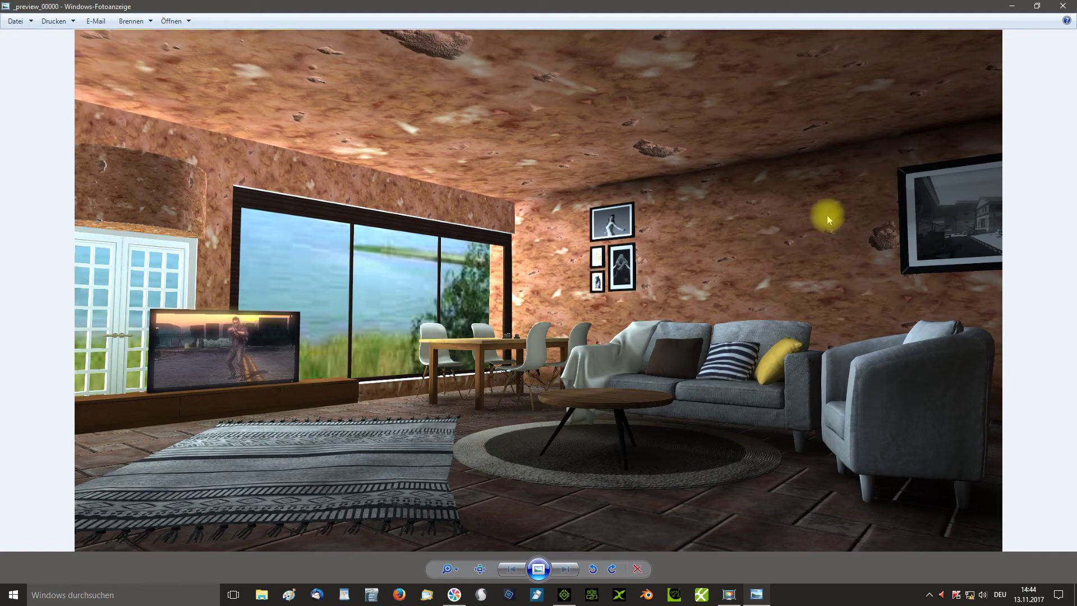
click(1061, 6)
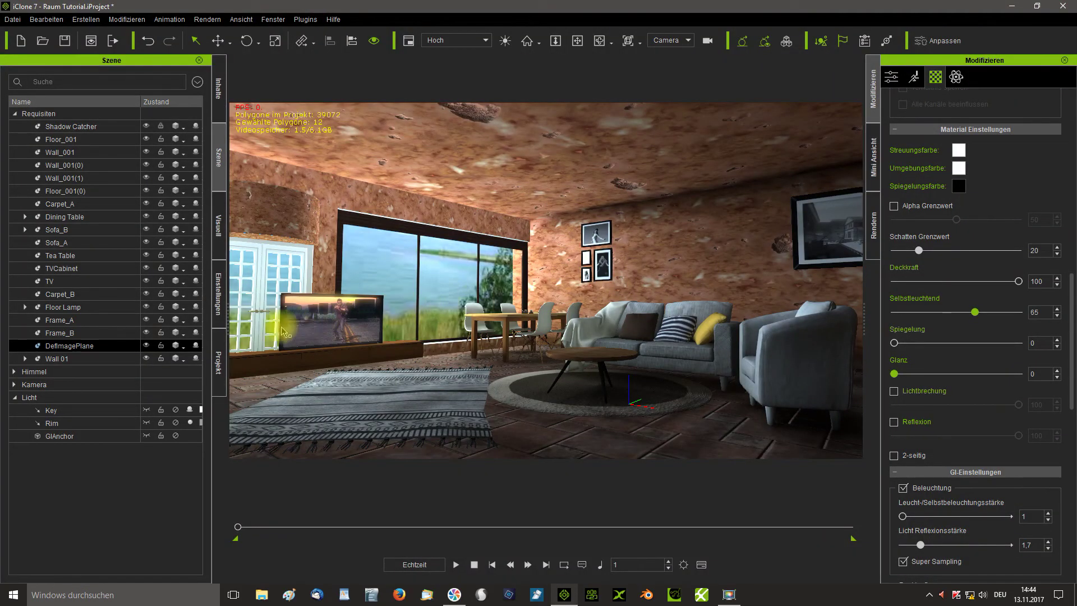
click(221, 234)
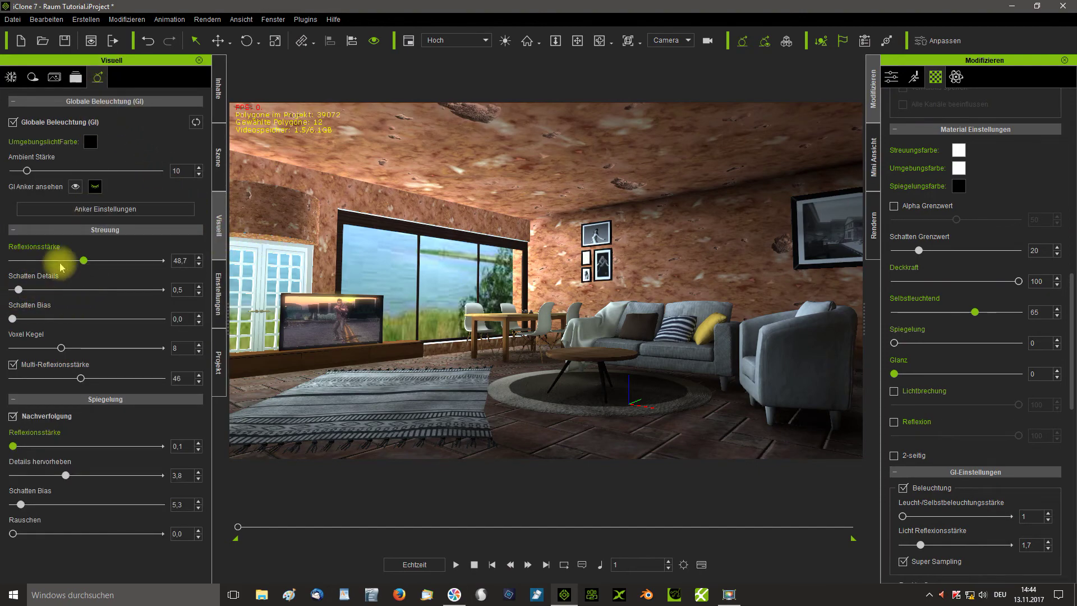
mouse_move(86, 261)
mouse_down()
mouse_move(65, 259)
mouse_move(91, 261)
mouse_up()
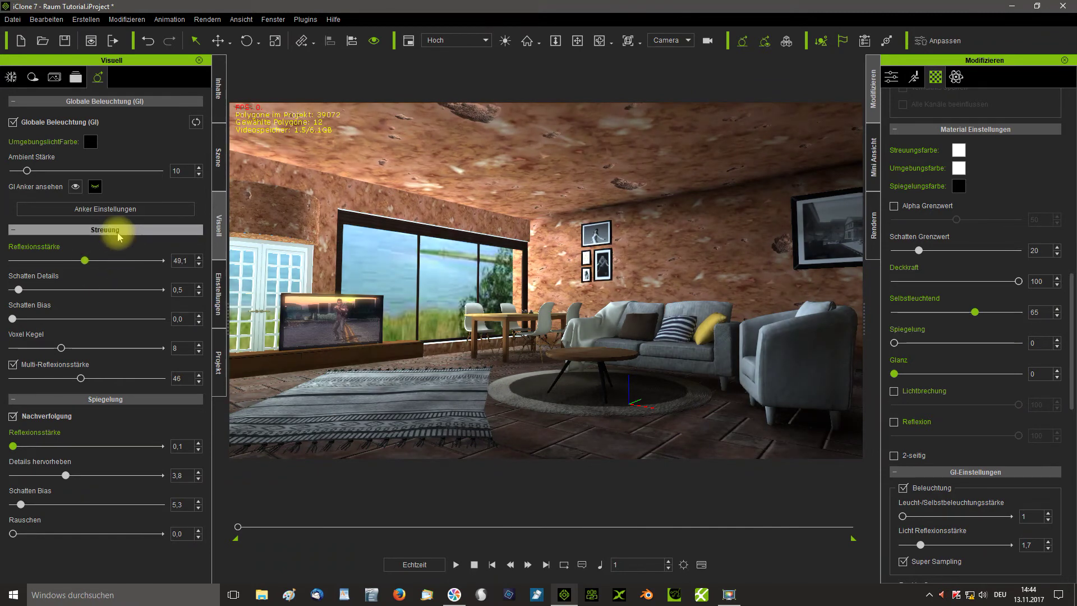
- Try the HDR-Effekt with Tone Mapping and a higher Belichtung, and turn Tone Mapping off again
click(12, 76)
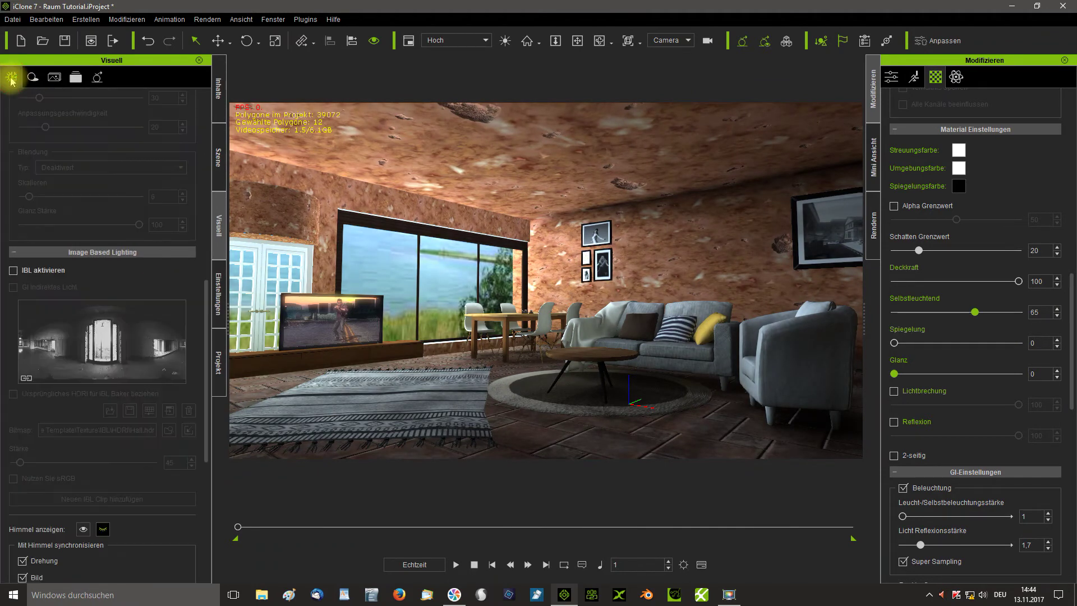
scroll(62, 300, up, 5)
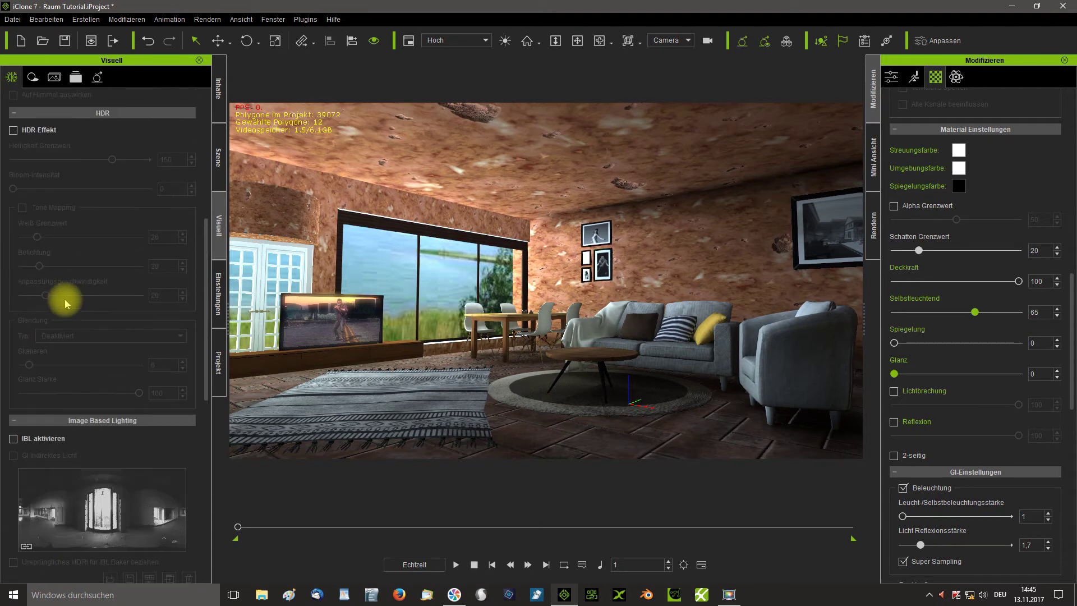
click(13, 129)
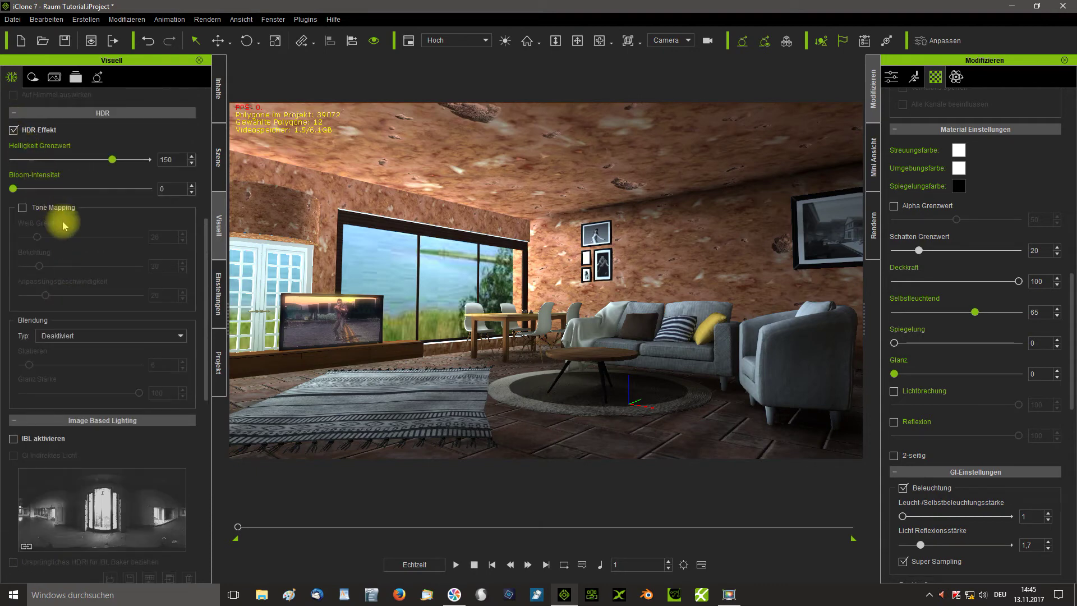
click(23, 208)
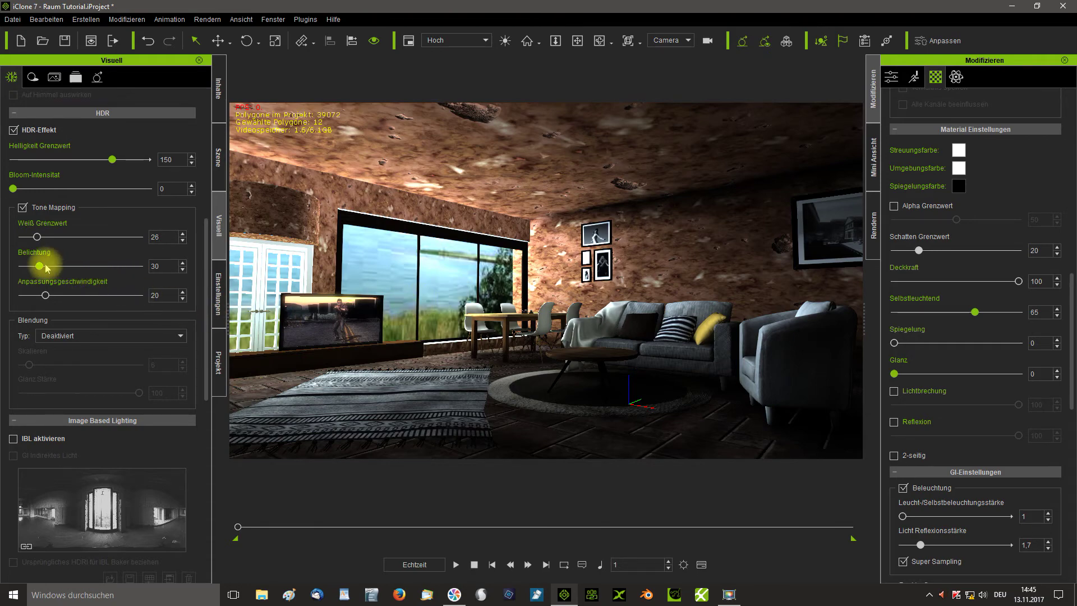
drag(39, 265, 63, 277)
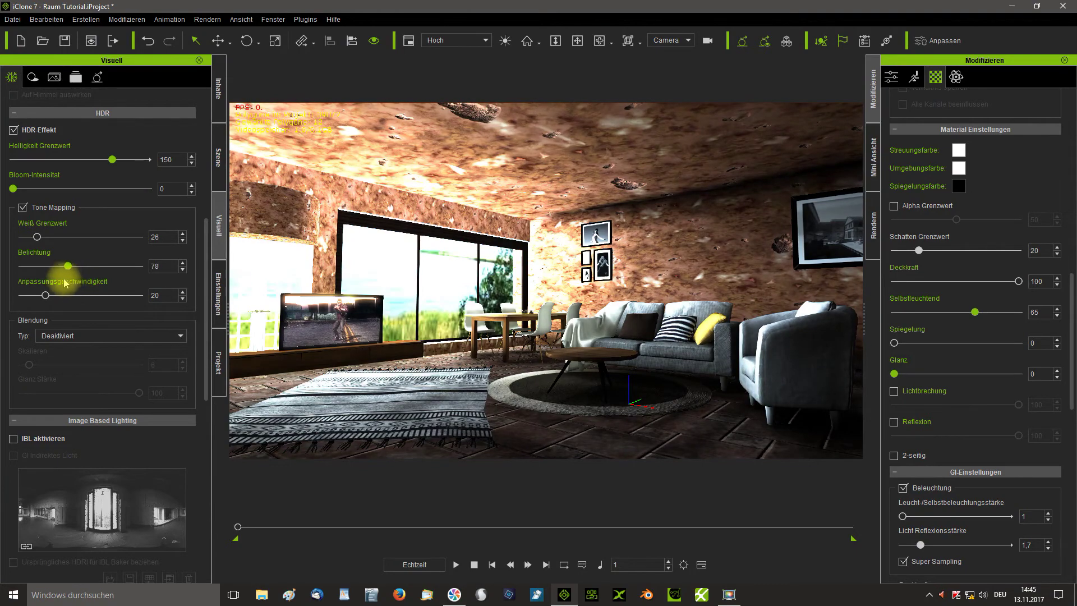
click(22, 208)
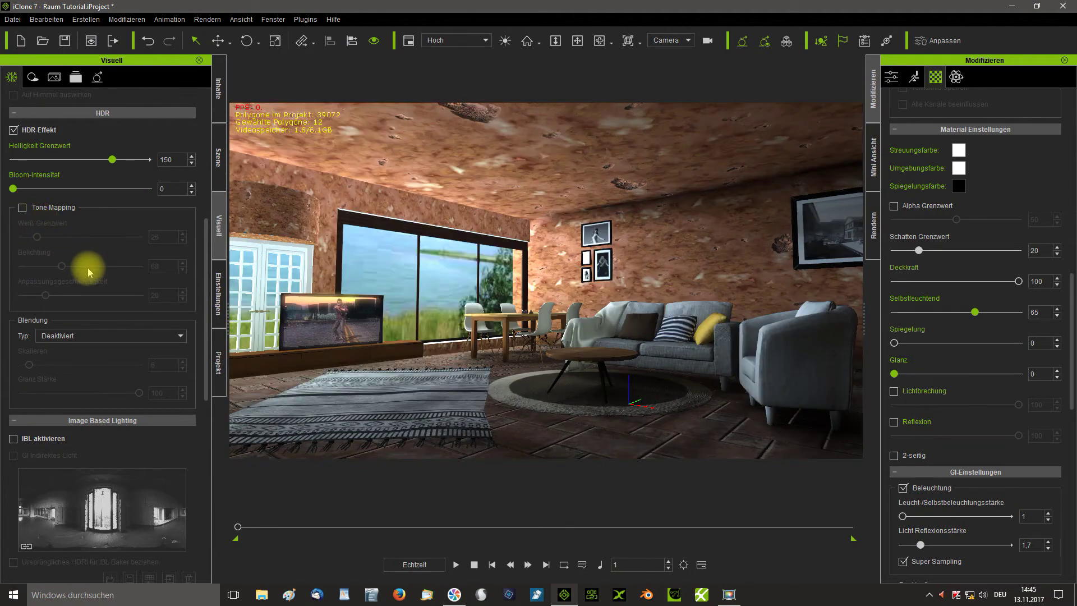
- Try a Bloom-Intensität of 4 with a lower Helligkeit Grenzwert, and disable the HDR-Effekt
drag(13, 191, 19, 189)
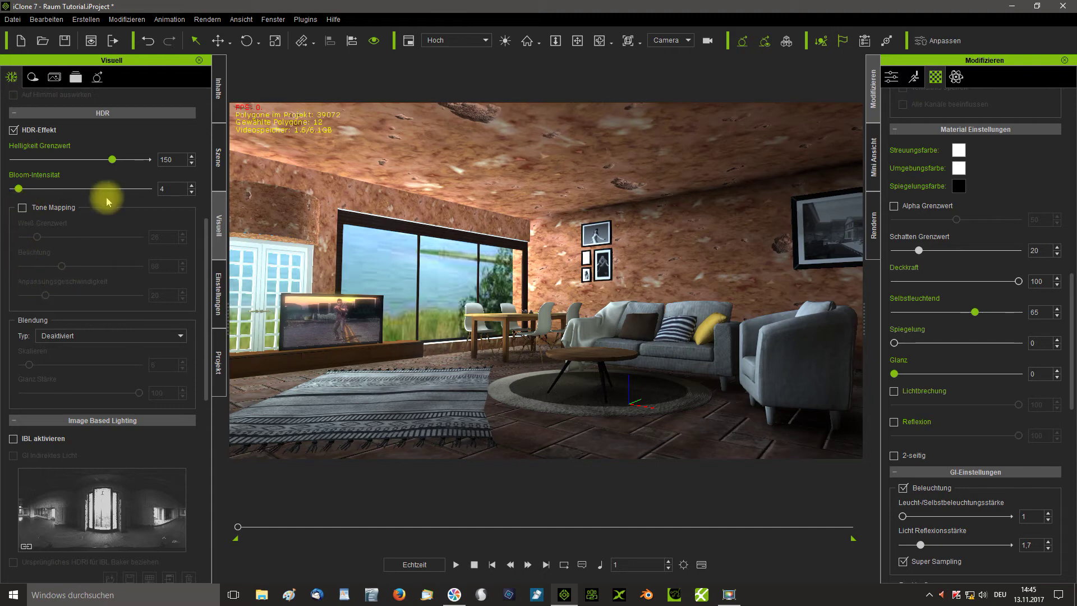
drag(102, 163, 78, 161)
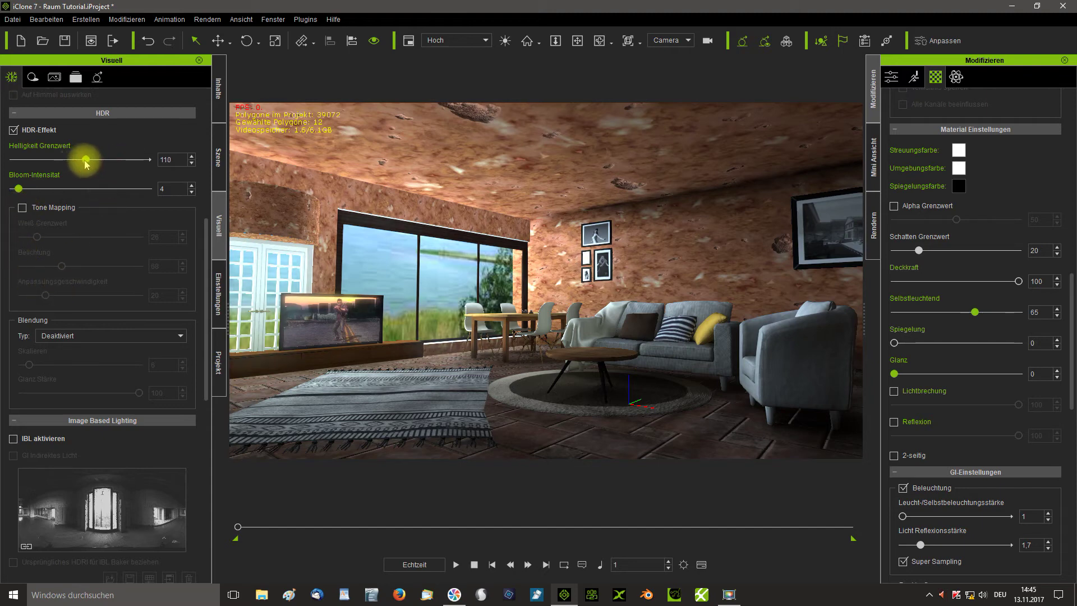
click(13, 131)
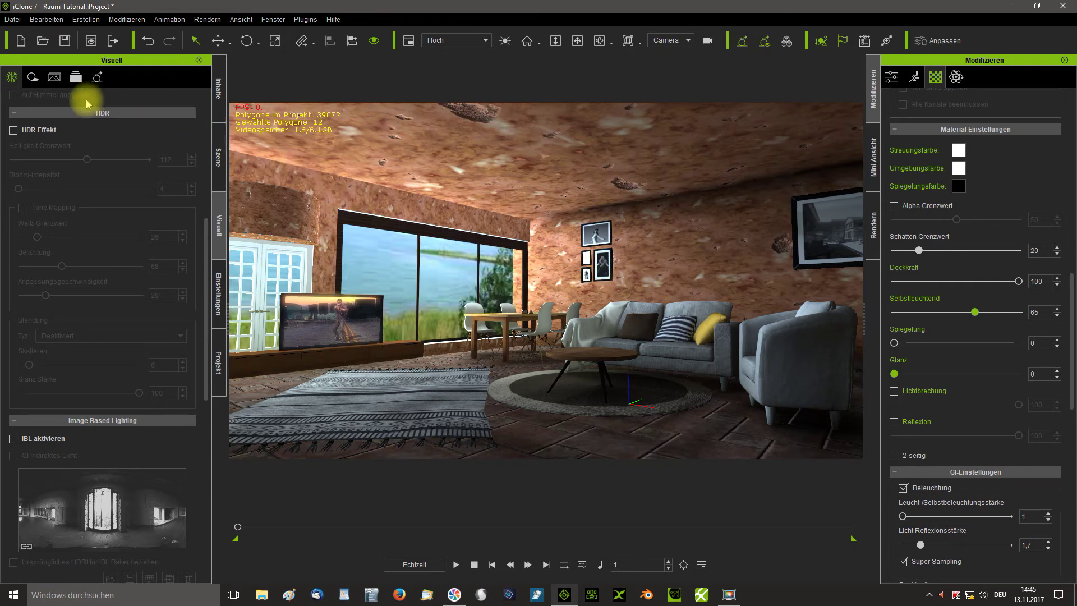
- Enable Ambient Occlusion, set Stärke to 81, Bereich to 78 cm and Tendenz to 0 in the AO view, and return to AO einsetzen
drag(207, 233, 193, 112)
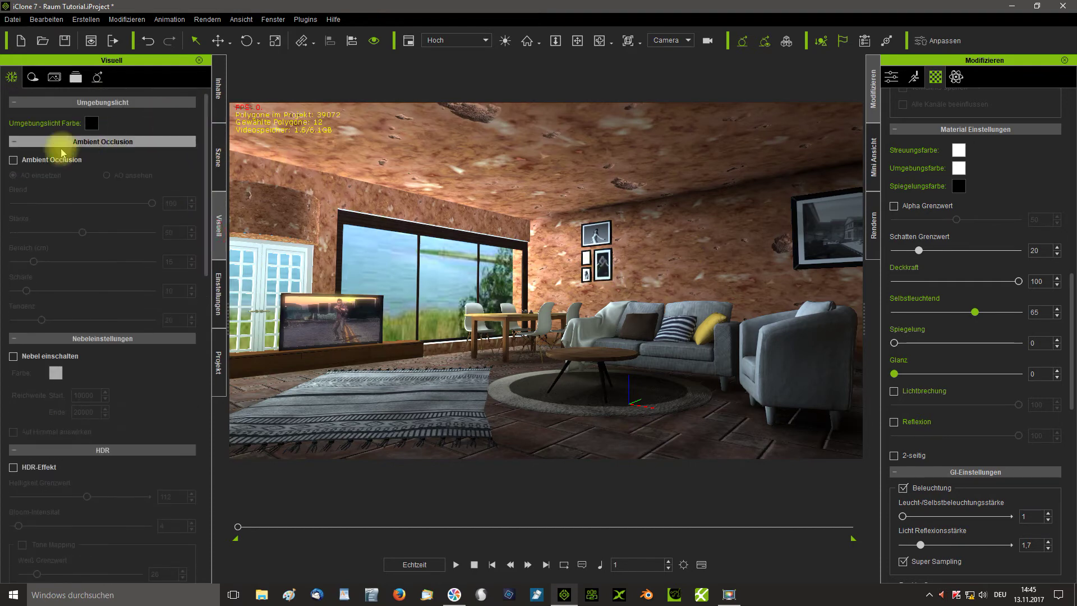
click(13, 160)
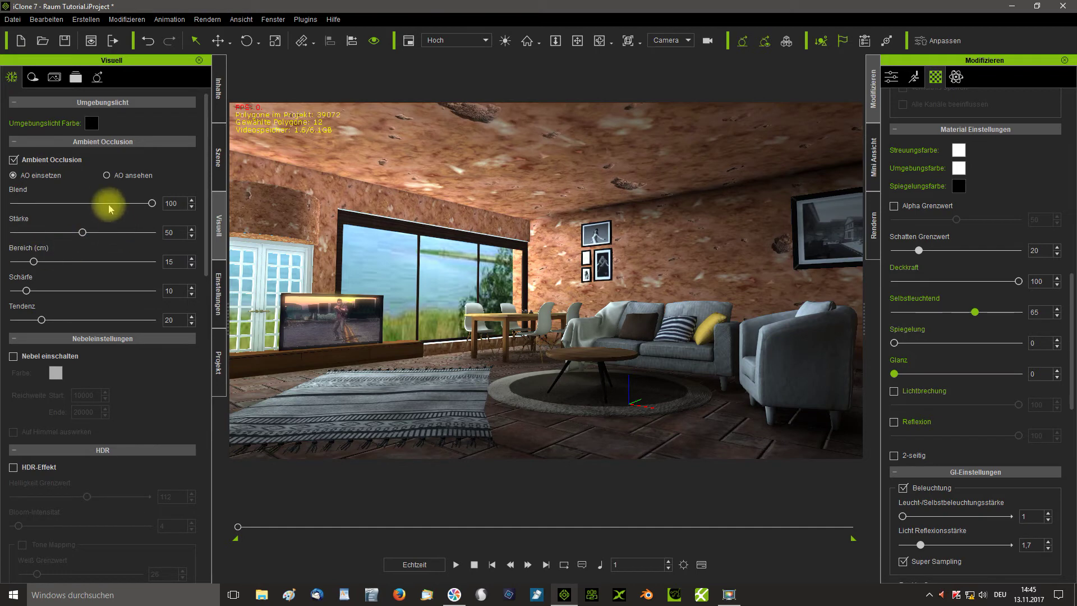
click(105, 176)
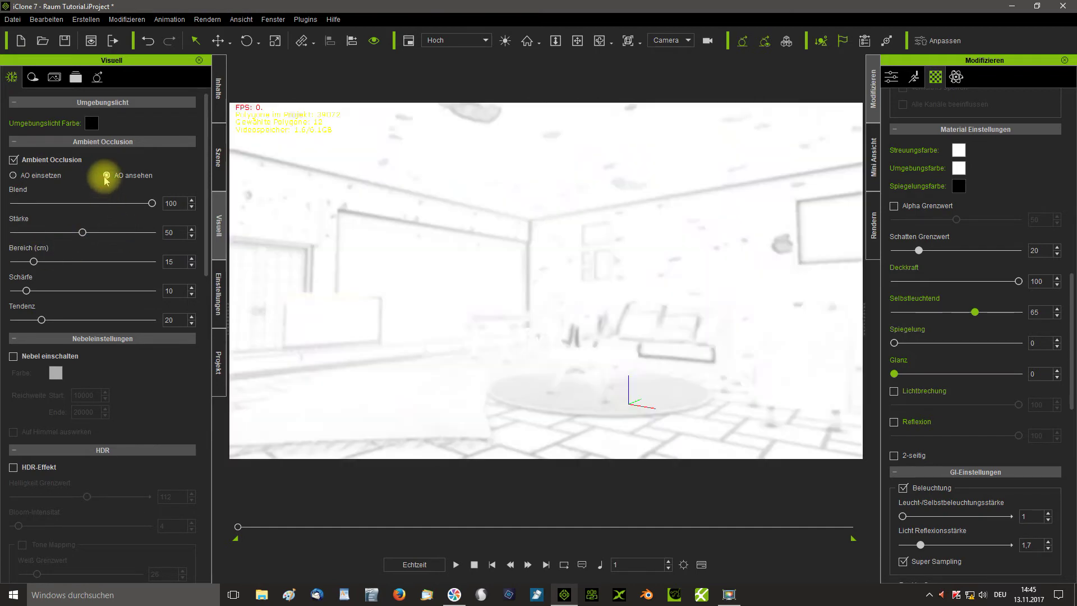
mouse_move(34, 260)
mouse_down()
mouse_move(112, 261)
mouse_move(132, 231)
mouse_up()
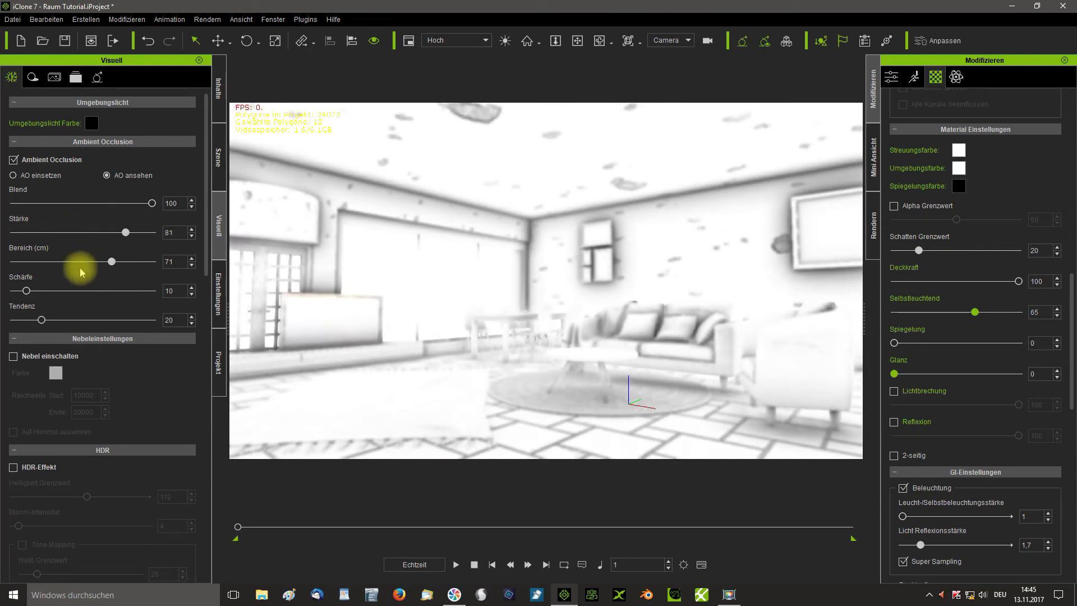
drag(41, 320, 14, 320)
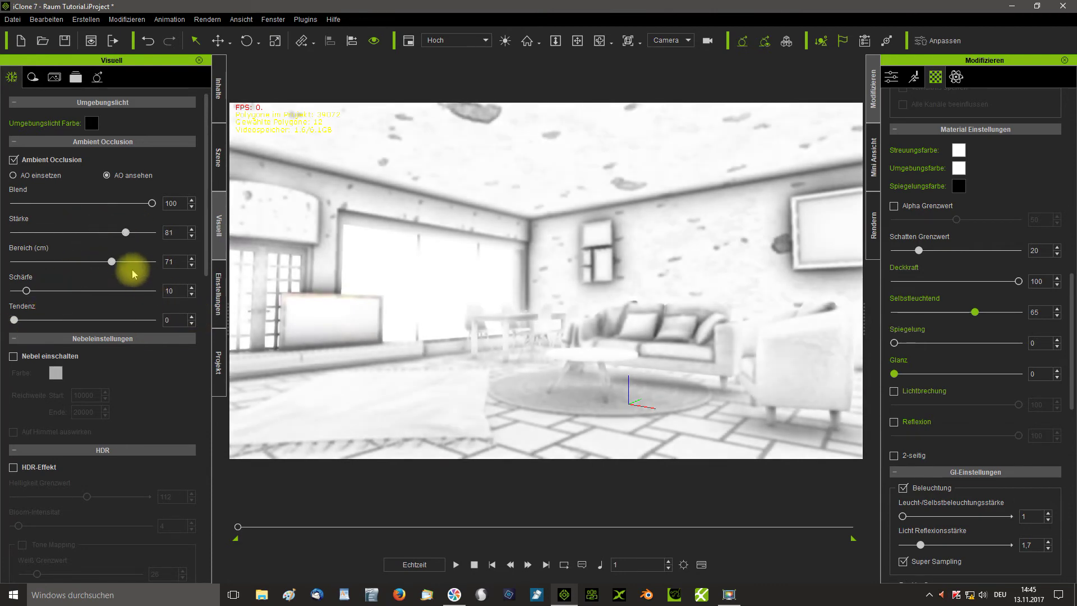
drag(112, 261, 118, 261)
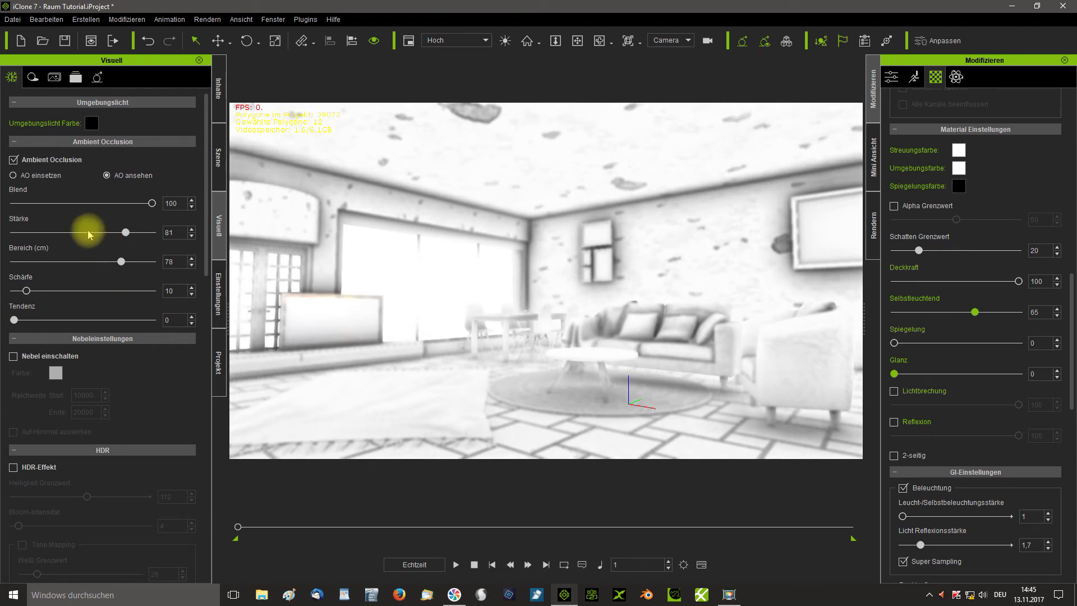
click(12, 176)
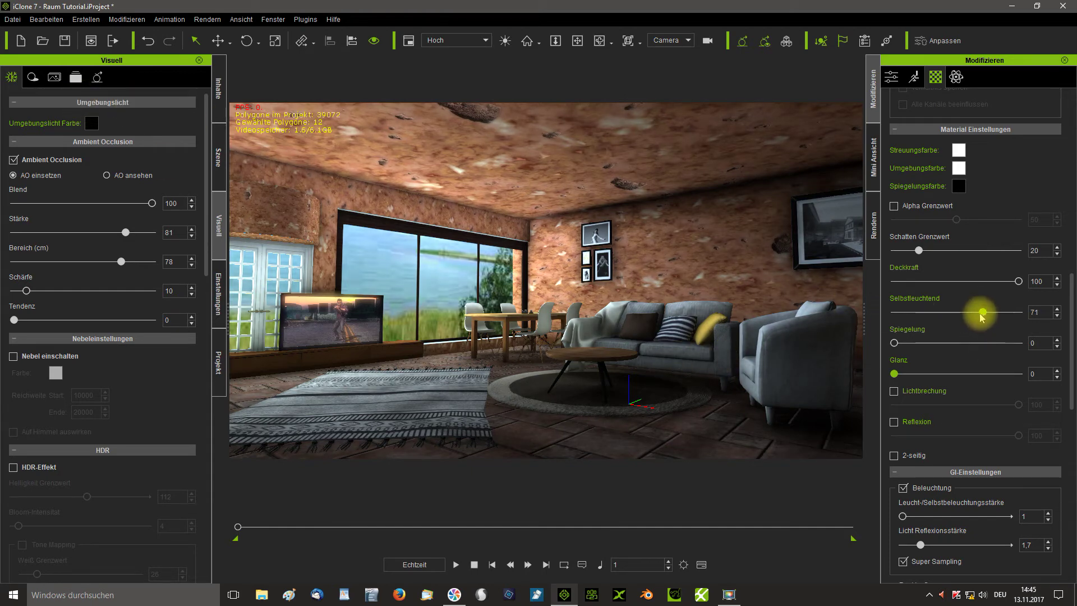
- Set DefImagePlane's Leucht-/Selbstbeleuchtungsstärke to 3 and Selbstleuchtend to 74, and render a preview image of the room
click(218, 179)
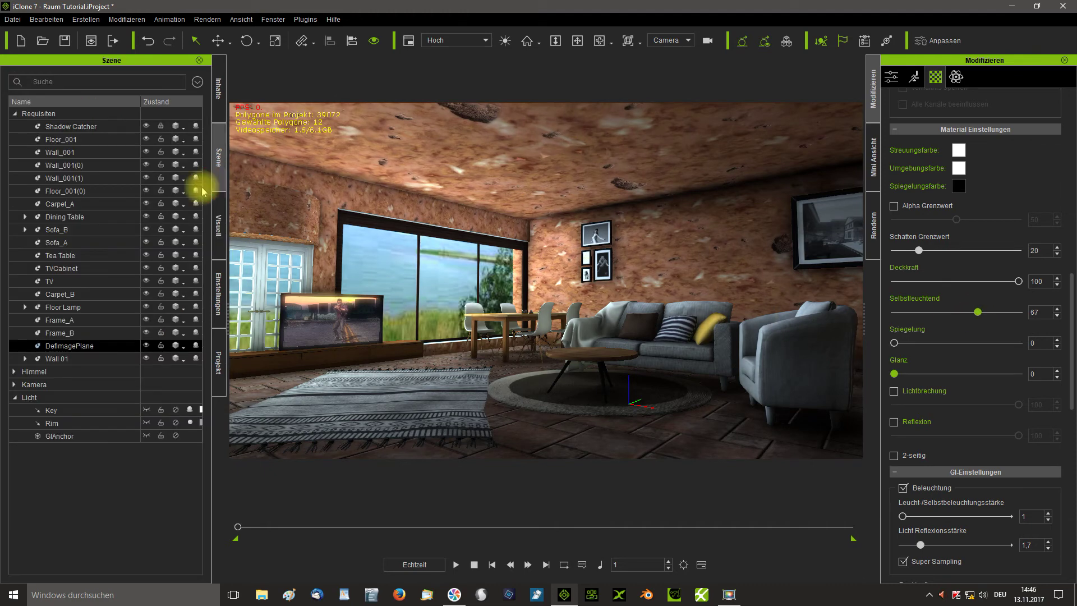
click(84, 344)
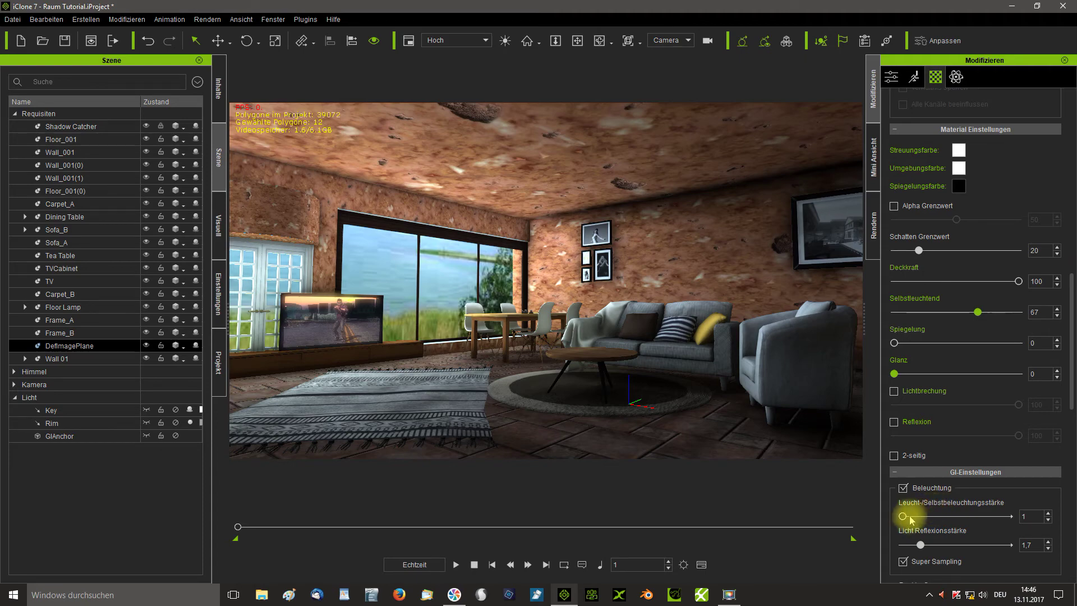
drag(904, 516, 909, 517)
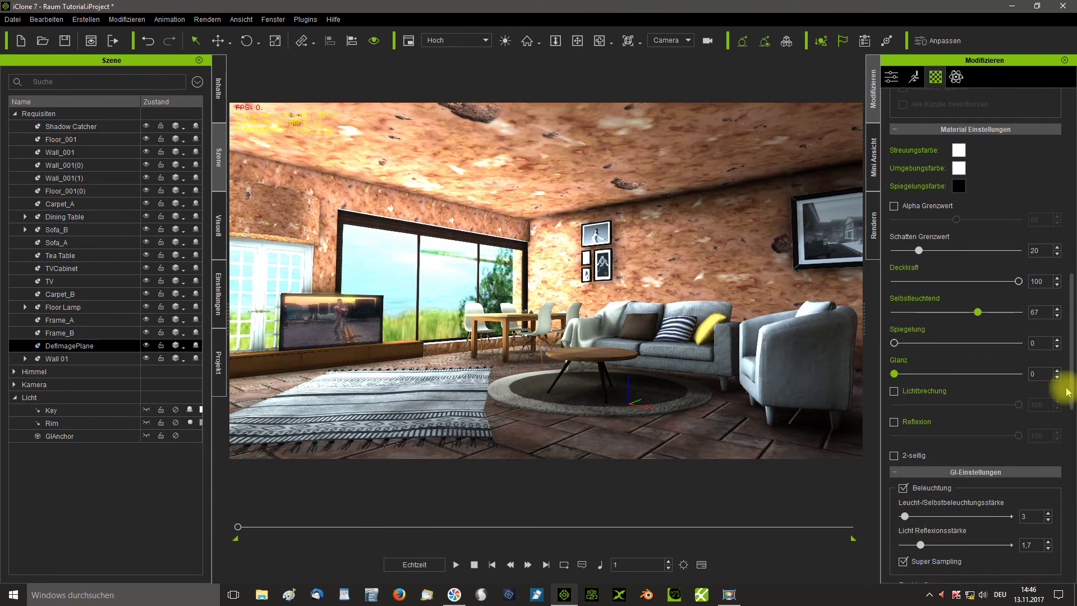
drag(1072, 360, 1070, 305)
mouse_move(989, 461)
mouse_down()
mouse_move(1001, 455)
mouse_move(987, 457)
mouse_up()
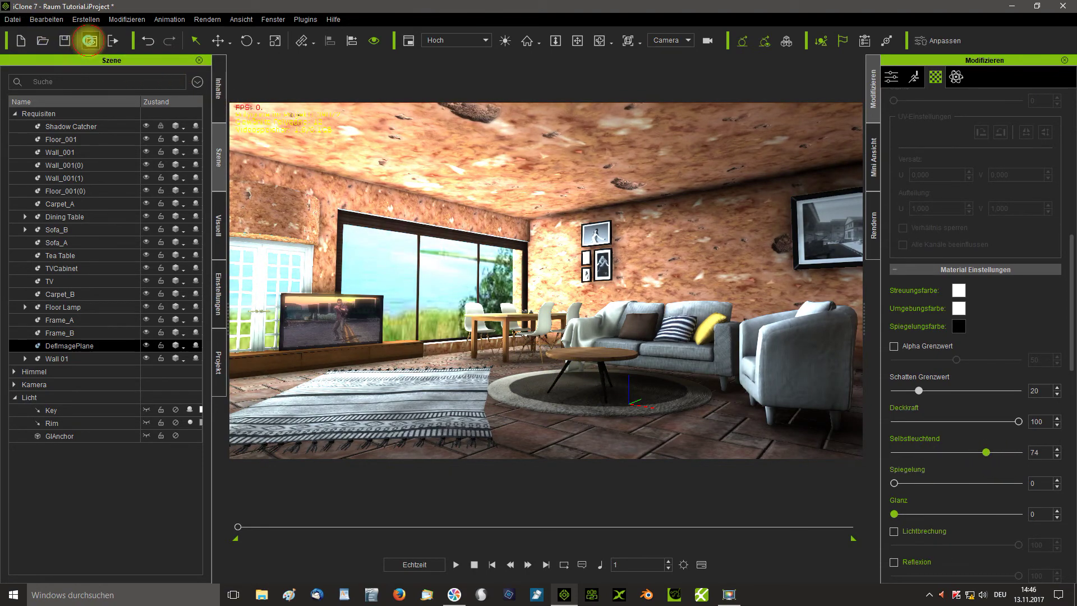
click(89, 41)
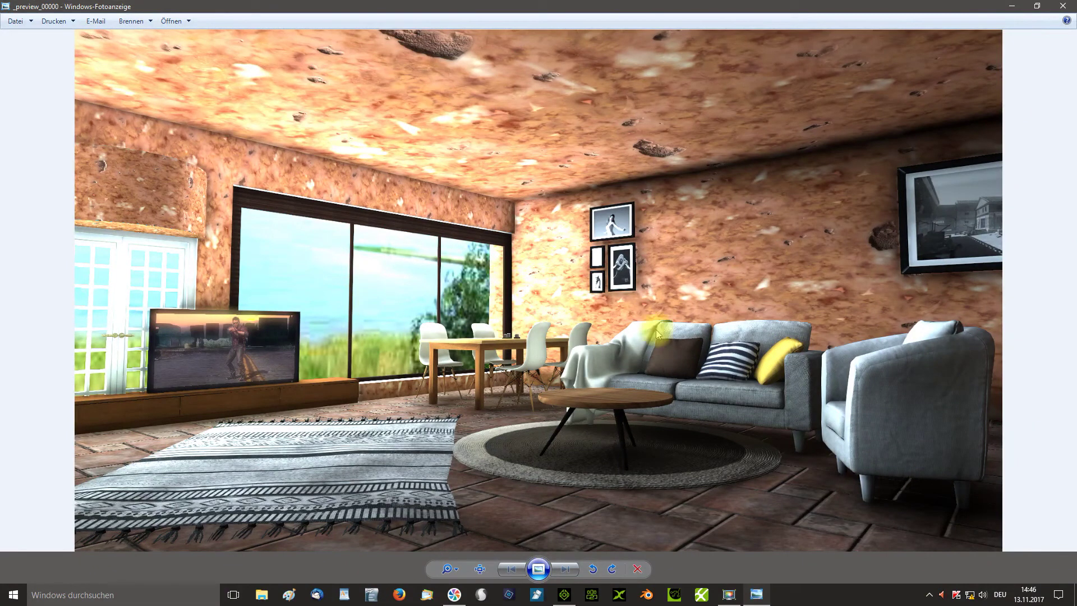
- Close the preview image and set DefImagePlane's Selbstleuchtend to 56
click(1065, 7)
drag(985, 453, 968, 457)
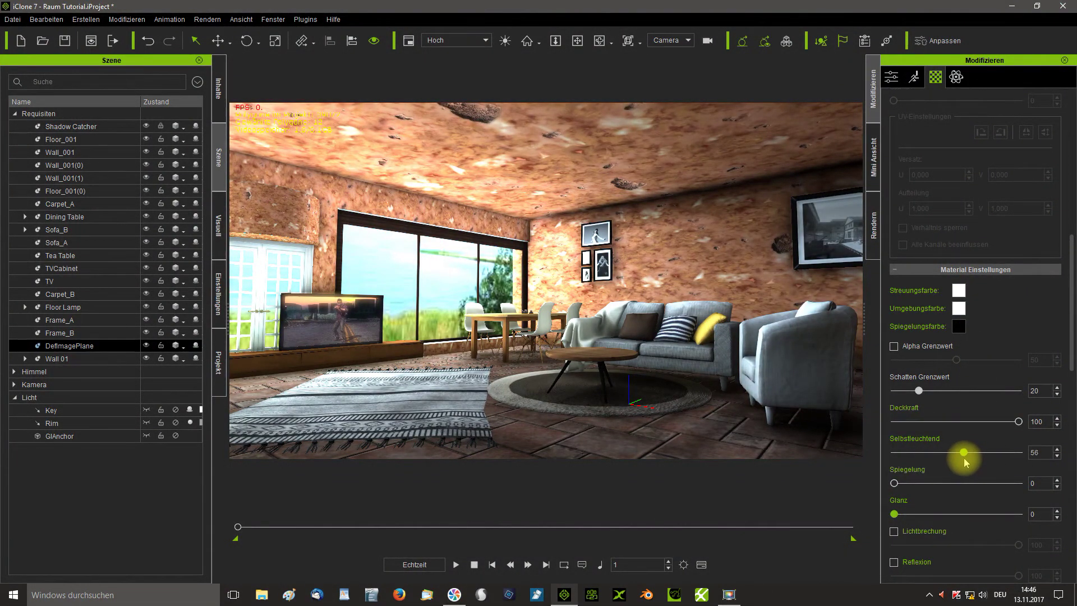
- Enable Beleuchtung in the GI-Einstellungen of Frame_B, the large wall picture, and set its Selbstleuchtend to 12
click(817, 234)
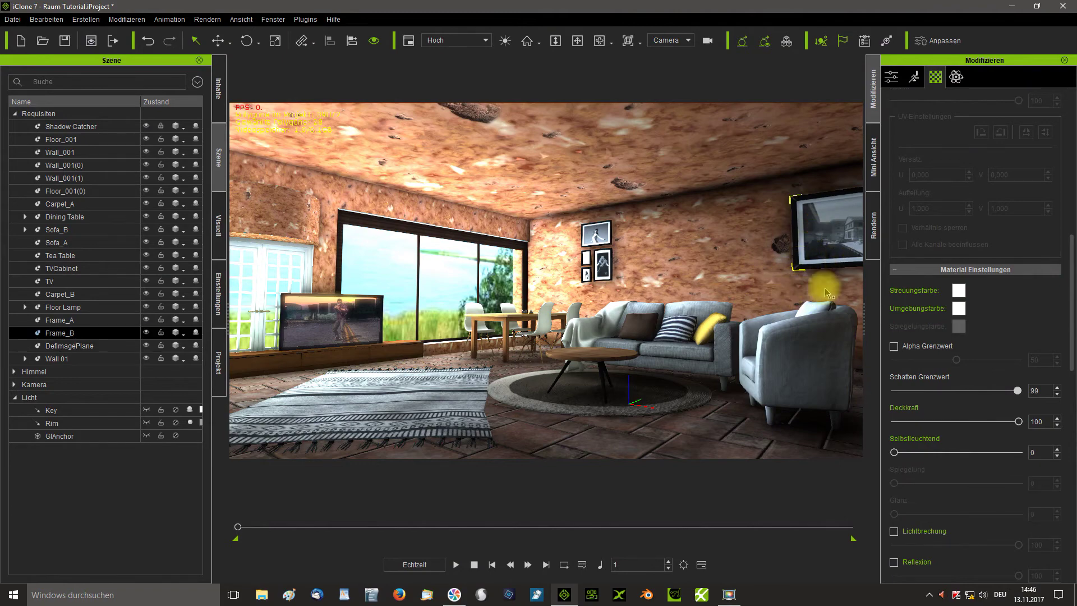
drag(1071, 281, 1058, 401)
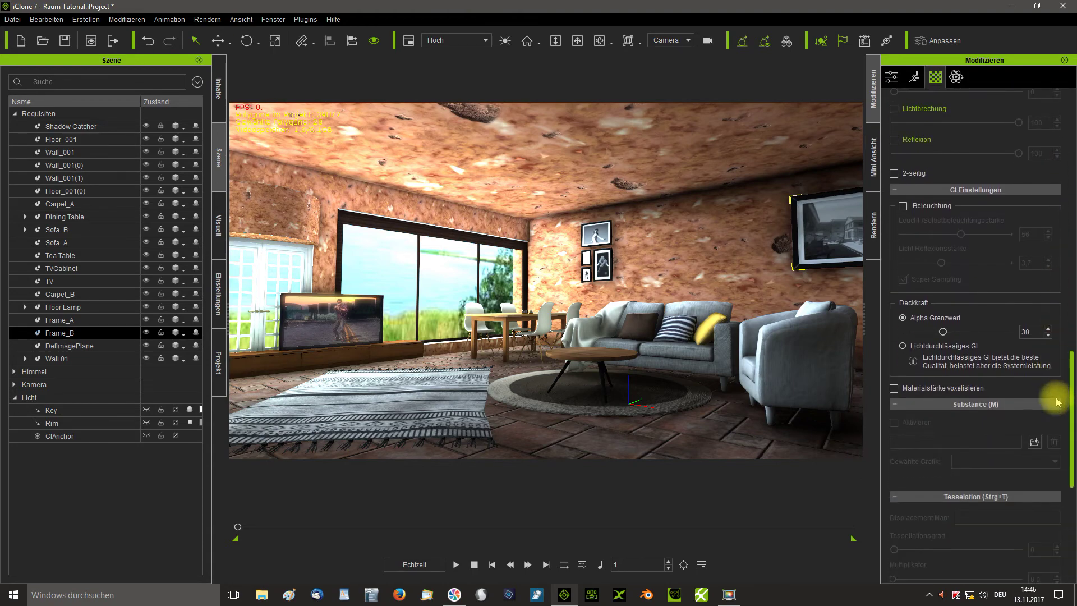
click(902, 207)
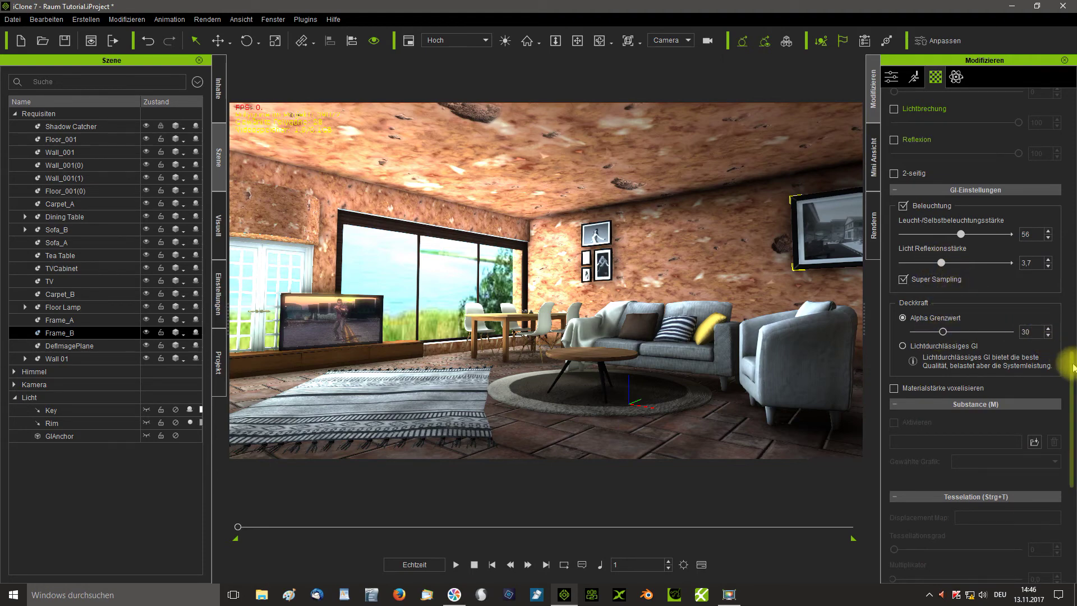
drag(1072, 366, 1060, 305)
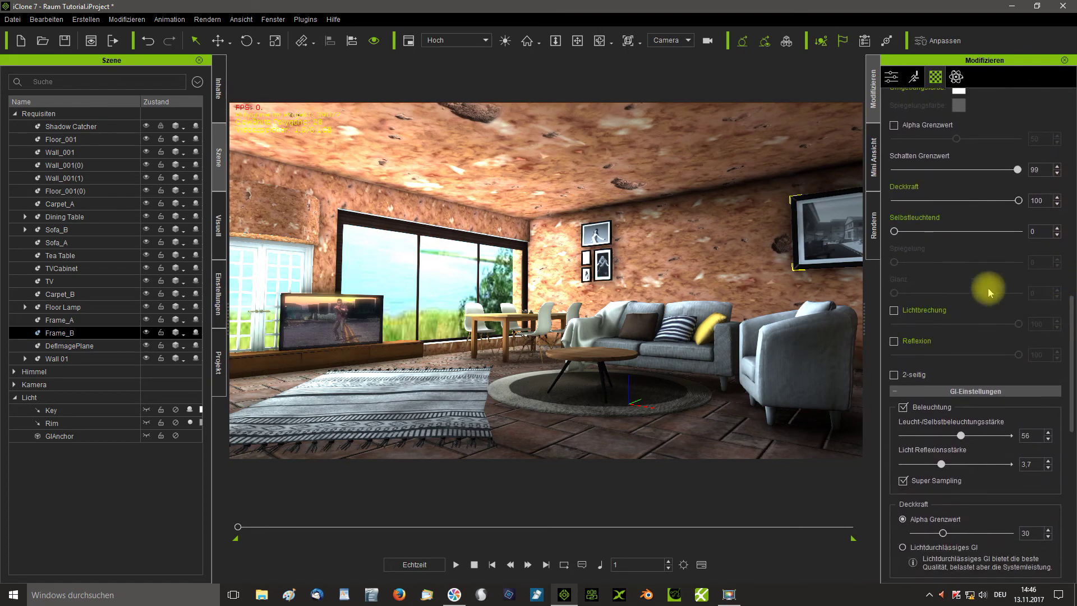
drag(897, 234, 914, 234)
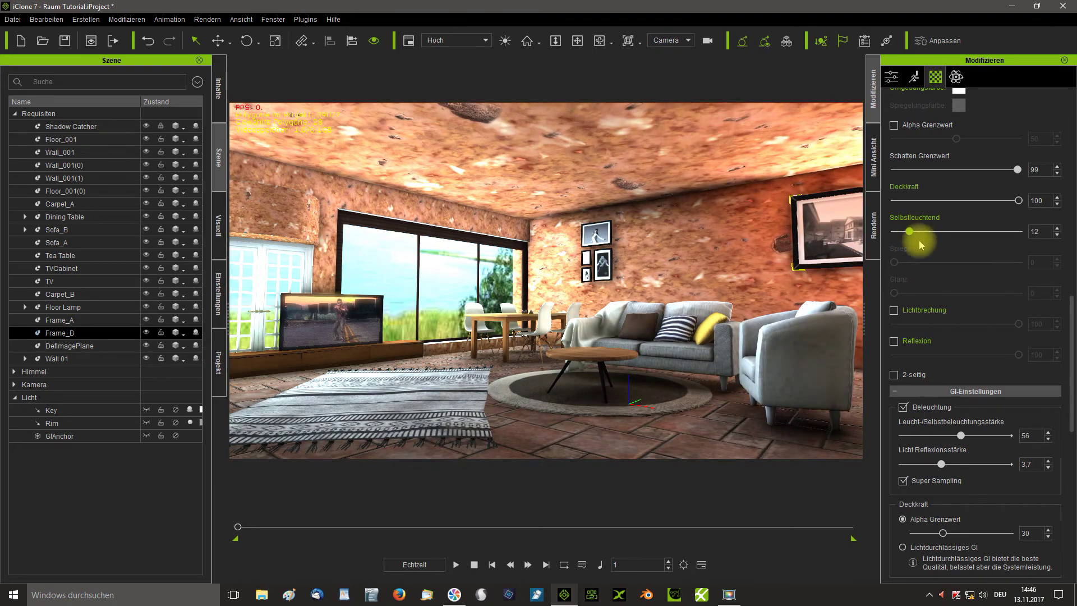
- Set Frame_B's Leucht-/Selbstbeleuchtungsstärke to 82 and its Licht Reflexionsstärke to 2,2
drag(1073, 317, 1055, 345)
drag(956, 287, 1006, 288)
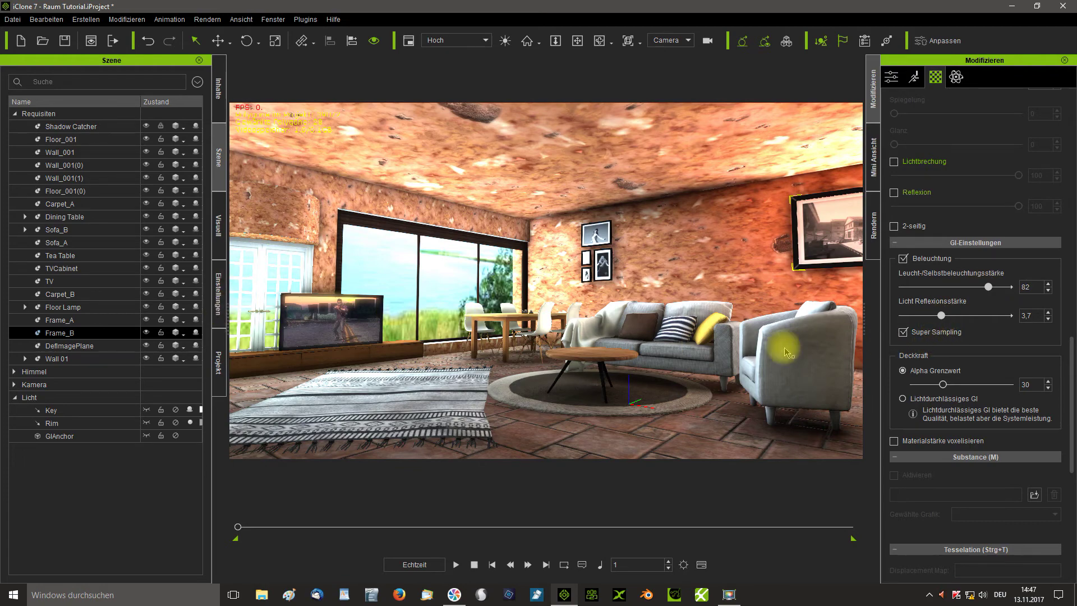
drag(941, 318, 925, 316)
- Set the global illumination's Streuung Reflexionsstärke to 39,7, then render a preview image of the room and close it
click(217, 226)
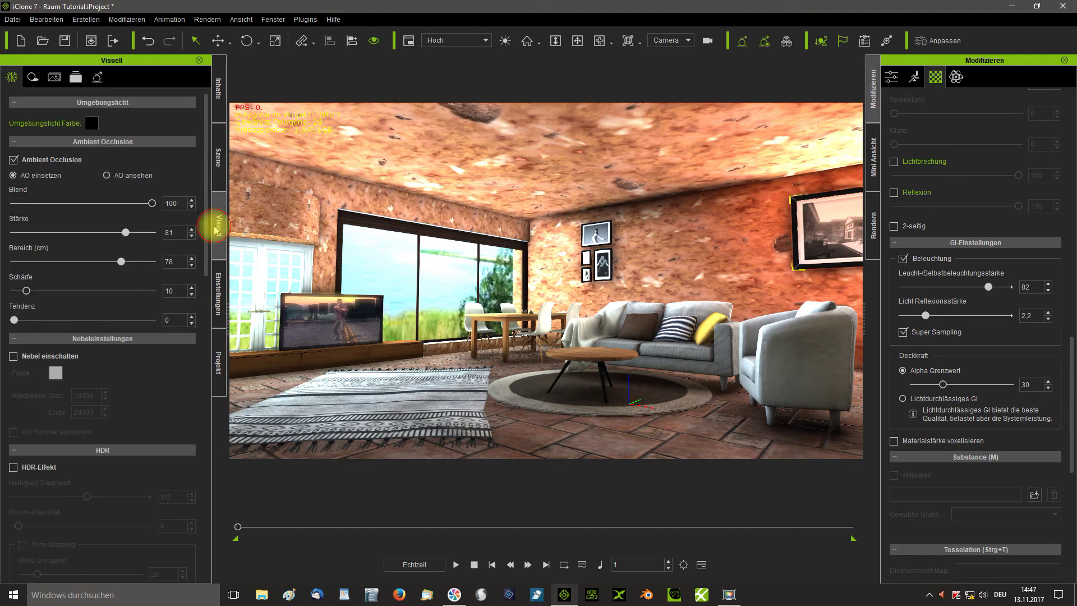
click(99, 80)
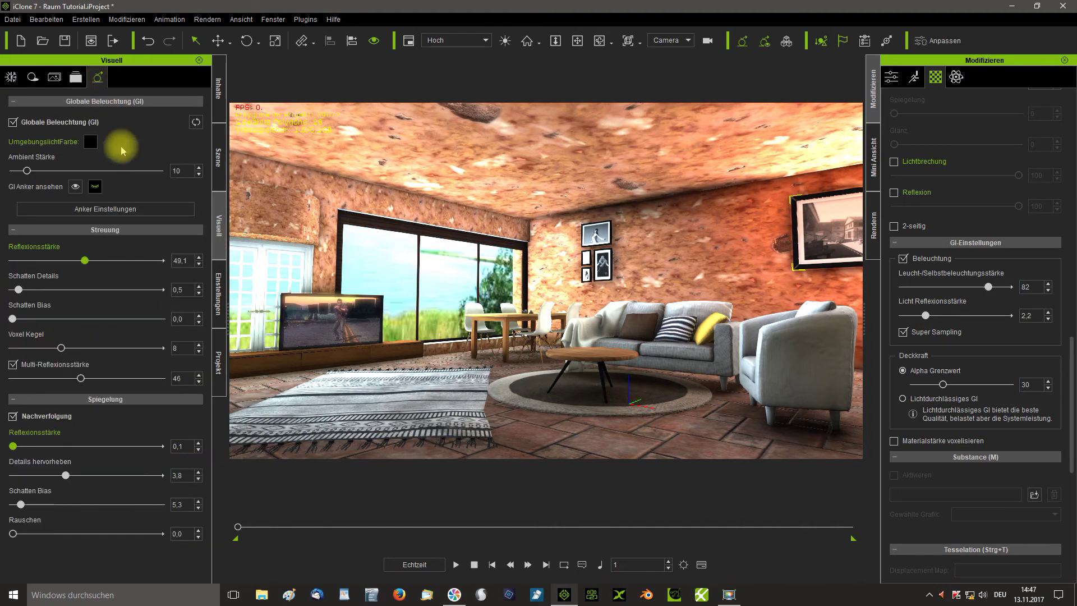
drag(82, 263, 72, 263)
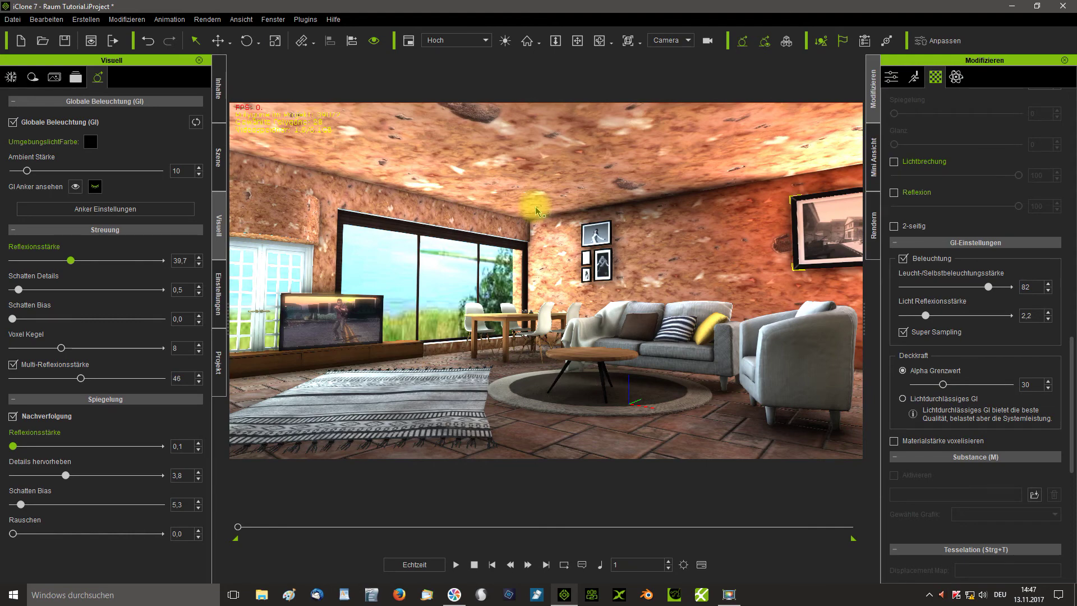
click(90, 40)
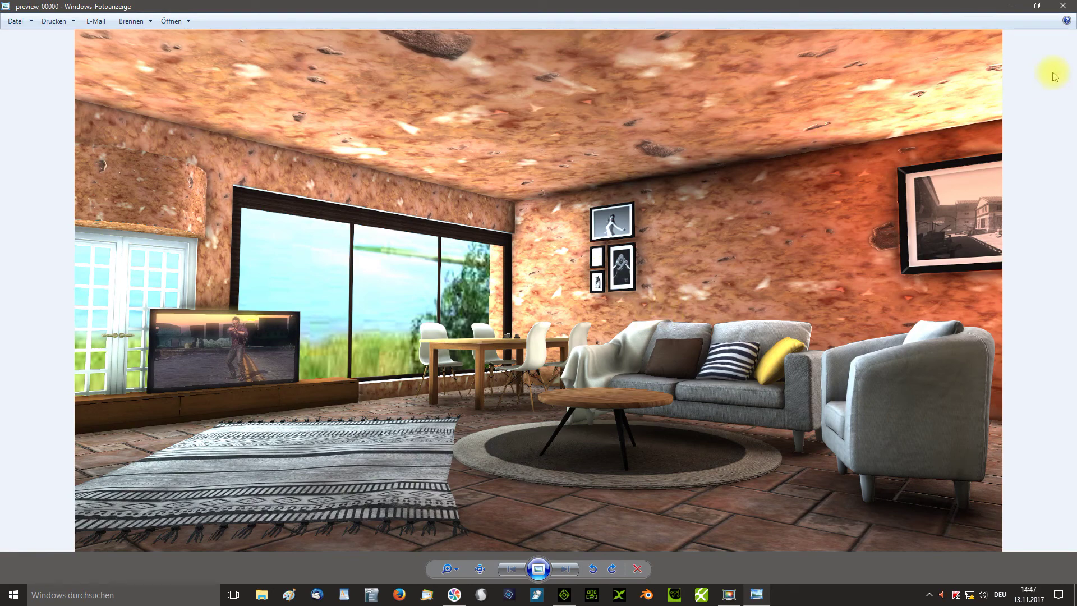
click(1066, 7)
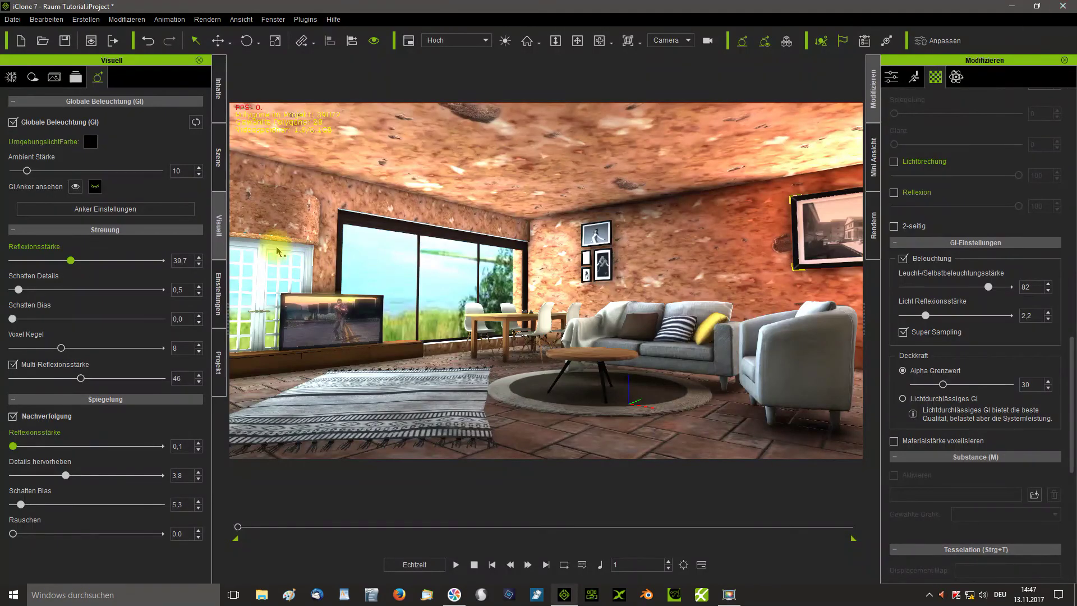
- Disable the GI Beleuchtung of Frame_B and of DefImagePlane
click(902, 258)
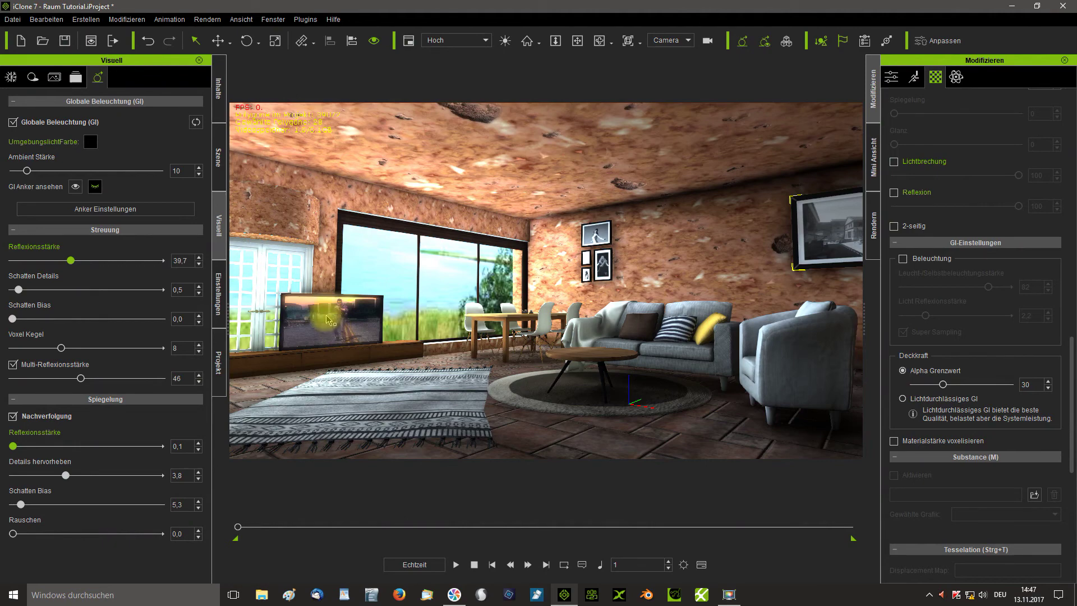
click(219, 181)
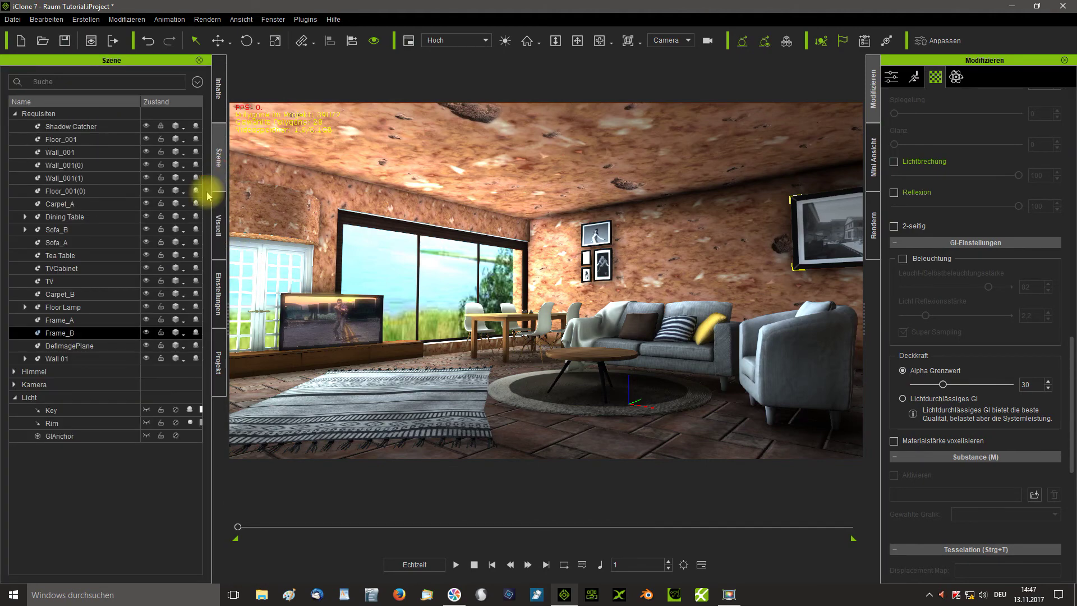
click(94, 346)
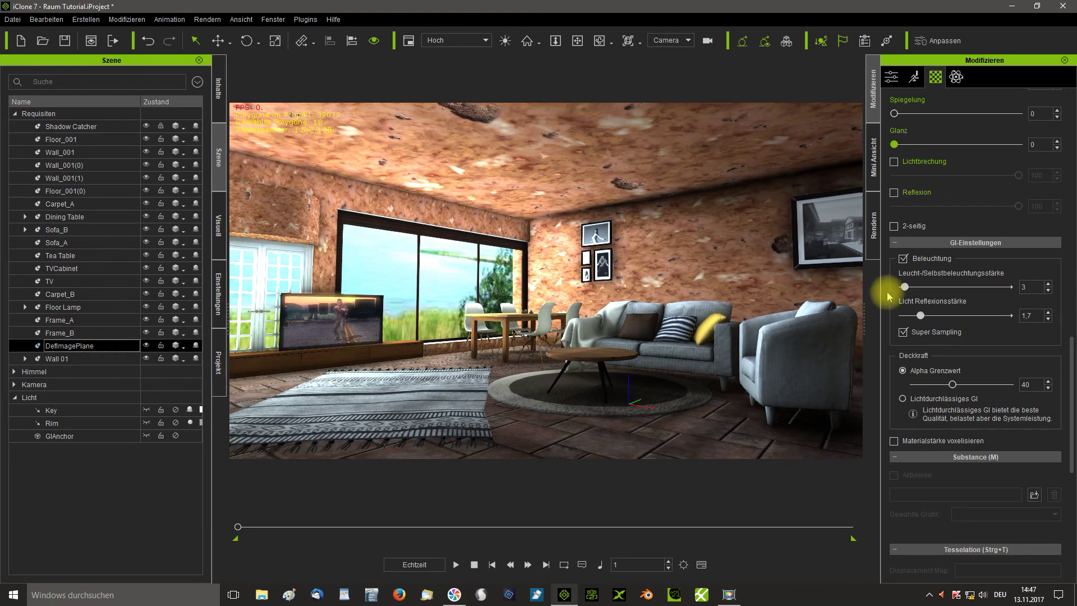
click(903, 259)
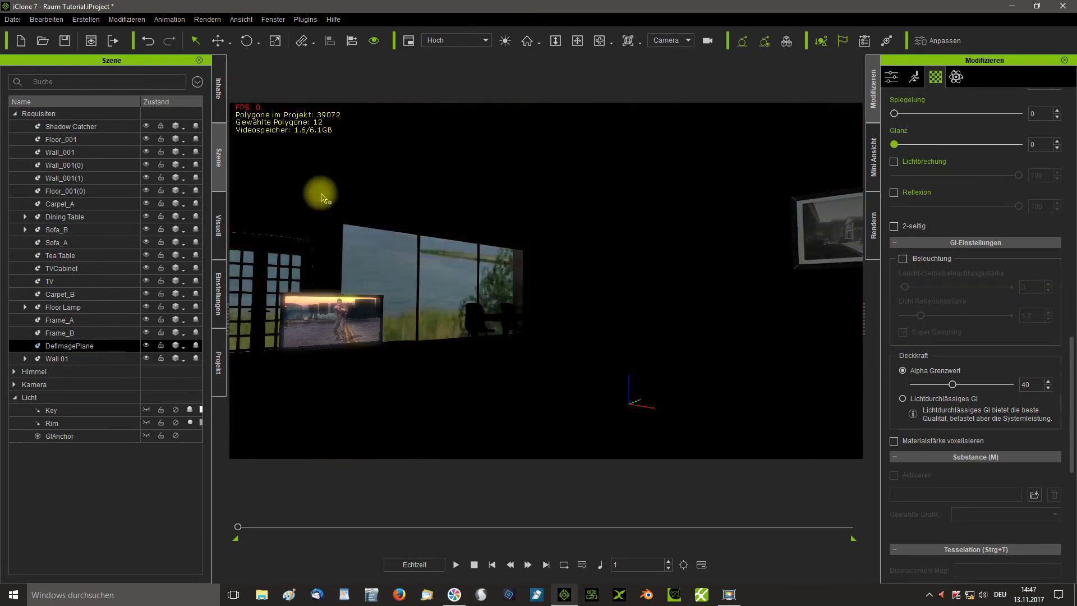
- Add the Torch Fire particle from the Fire and Smoke templates to the floor in front of the coffee table
click(216, 90)
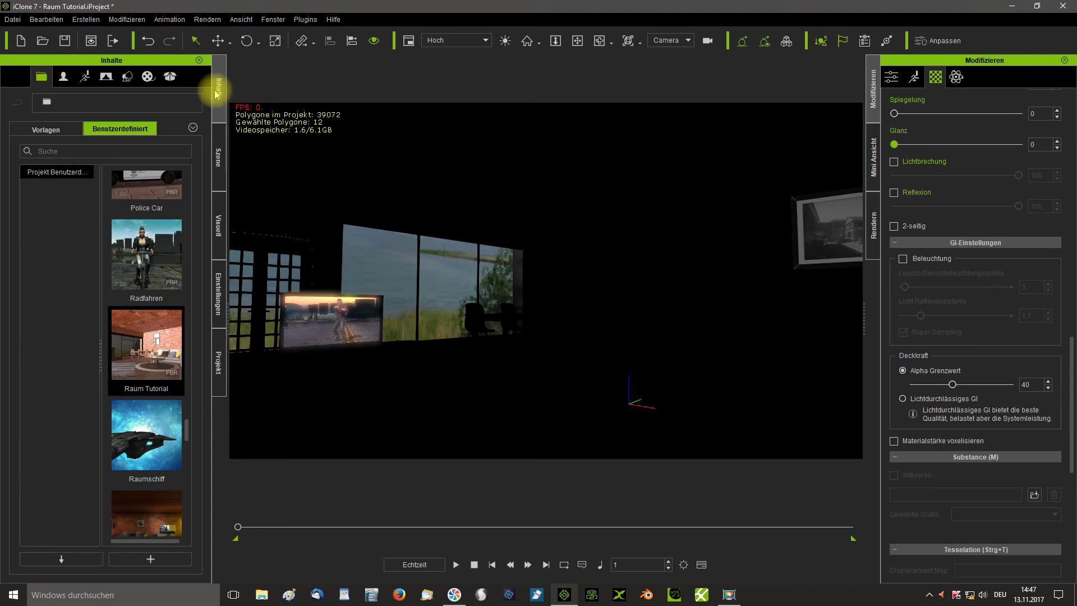
click(129, 77)
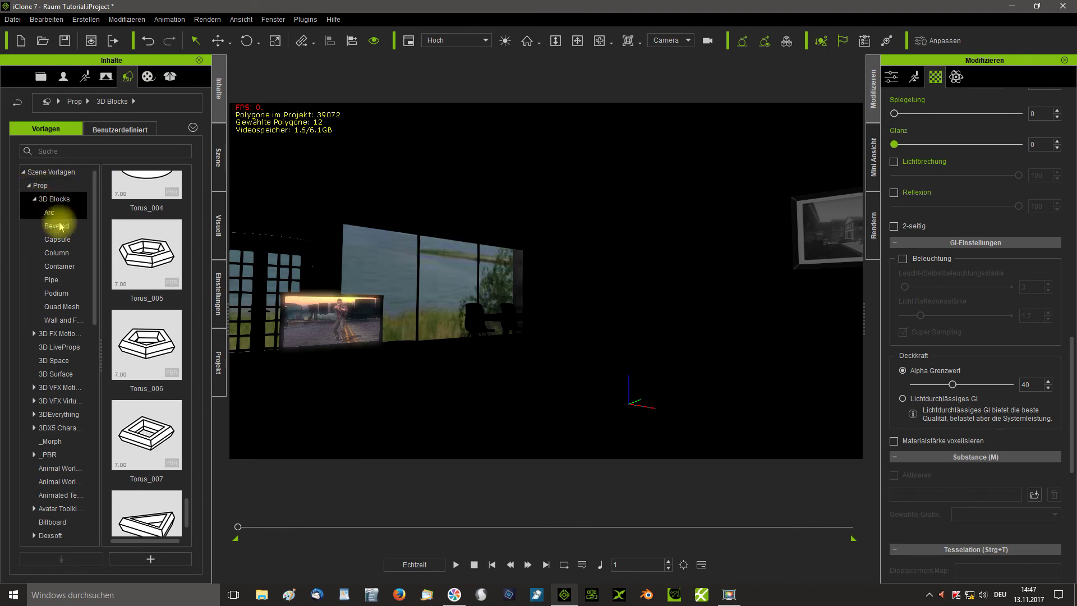
drag(93, 247, 89, 475)
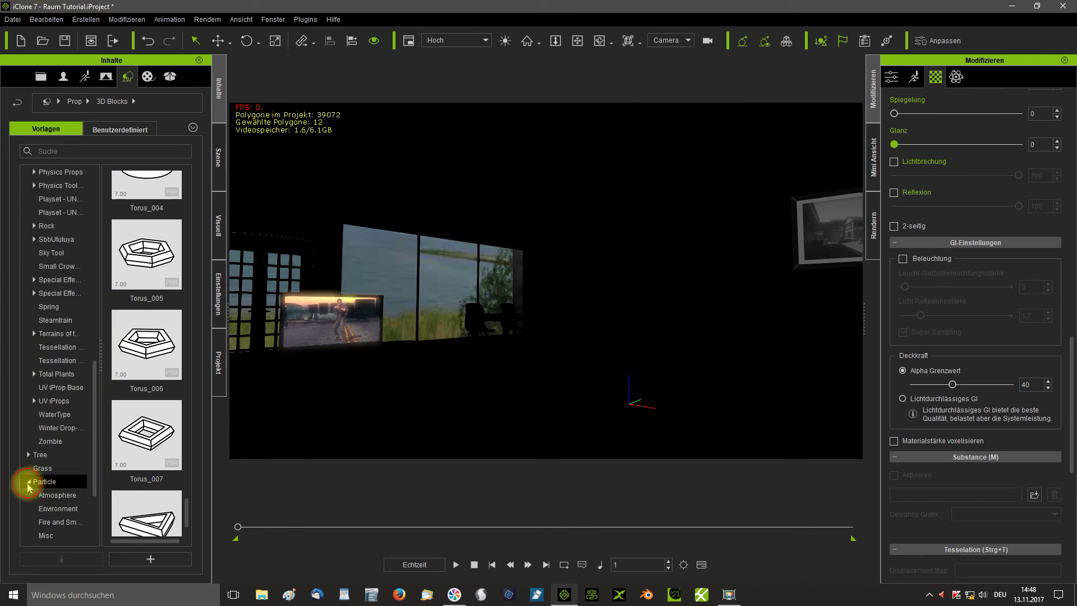
scroll(96, 468, down, 2)
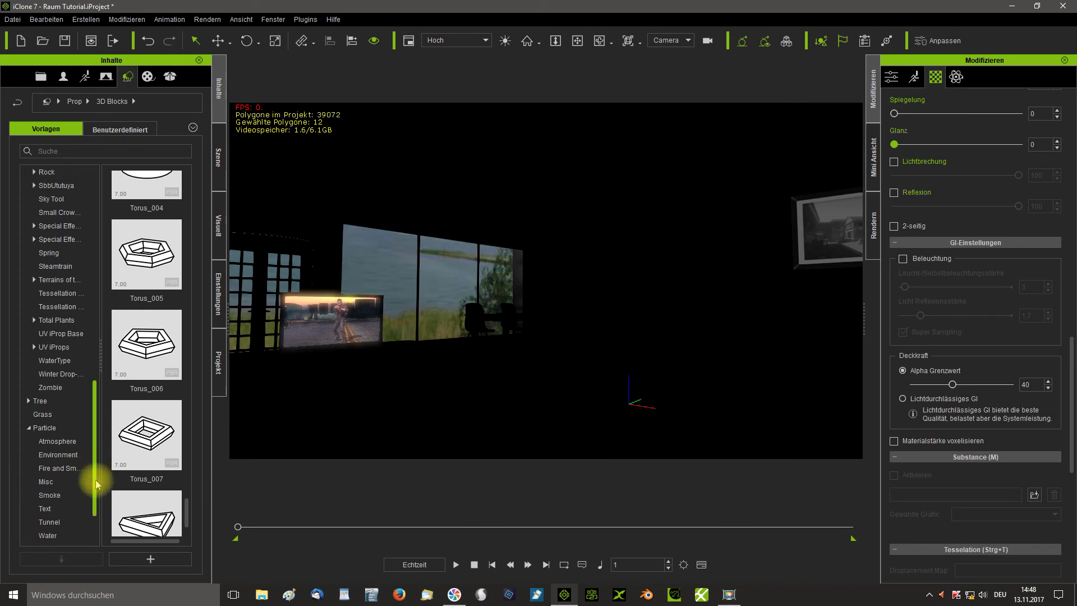
click(62, 468)
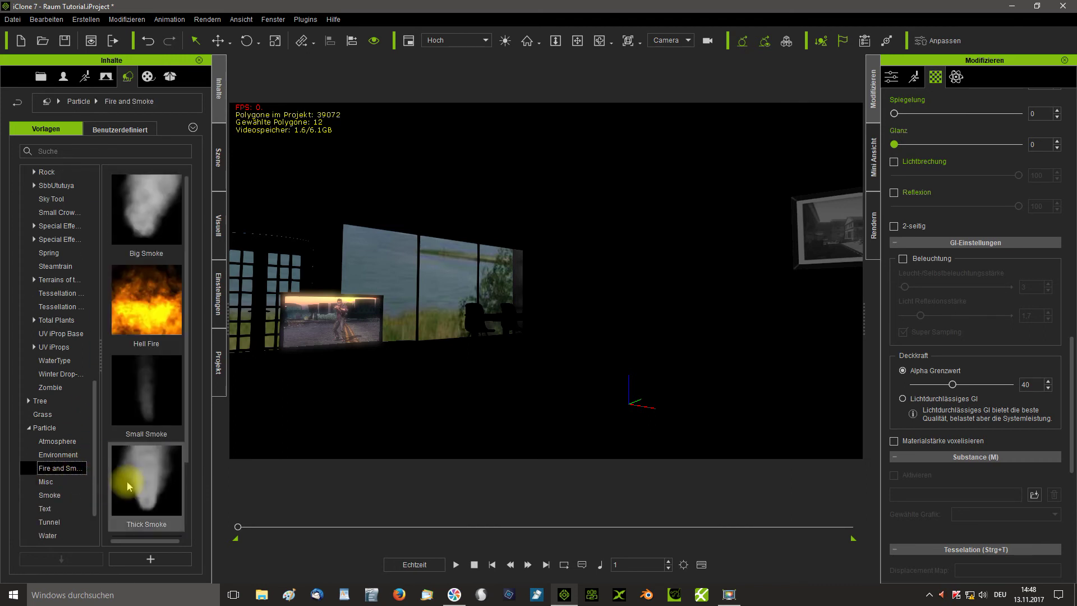
drag(192, 358, 187, 426)
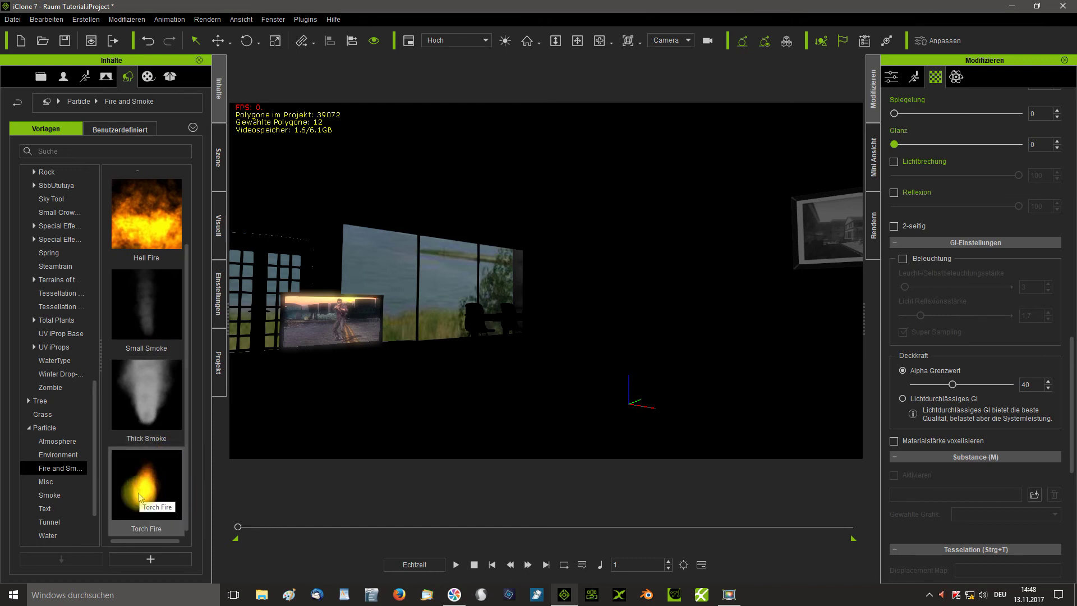
drag(139, 496, 498, 388)
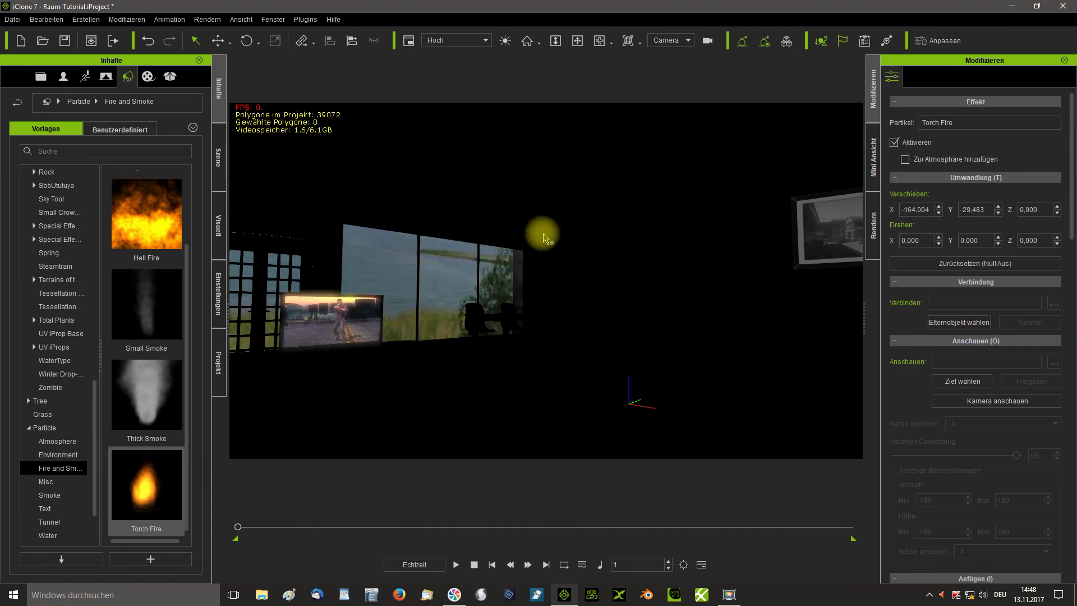
- Move Torch Fire to about X -225,5, Y -43,2, Z 23,2 with Zusatzlicht on, and turn Zusatzlicht off again
click(504, 42)
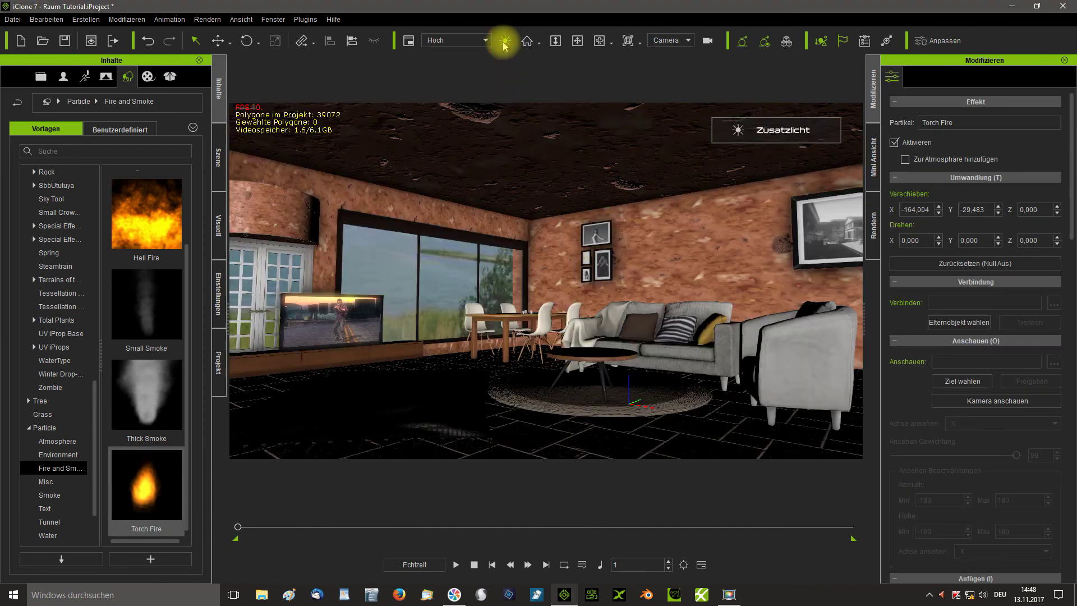
click(218, 163)
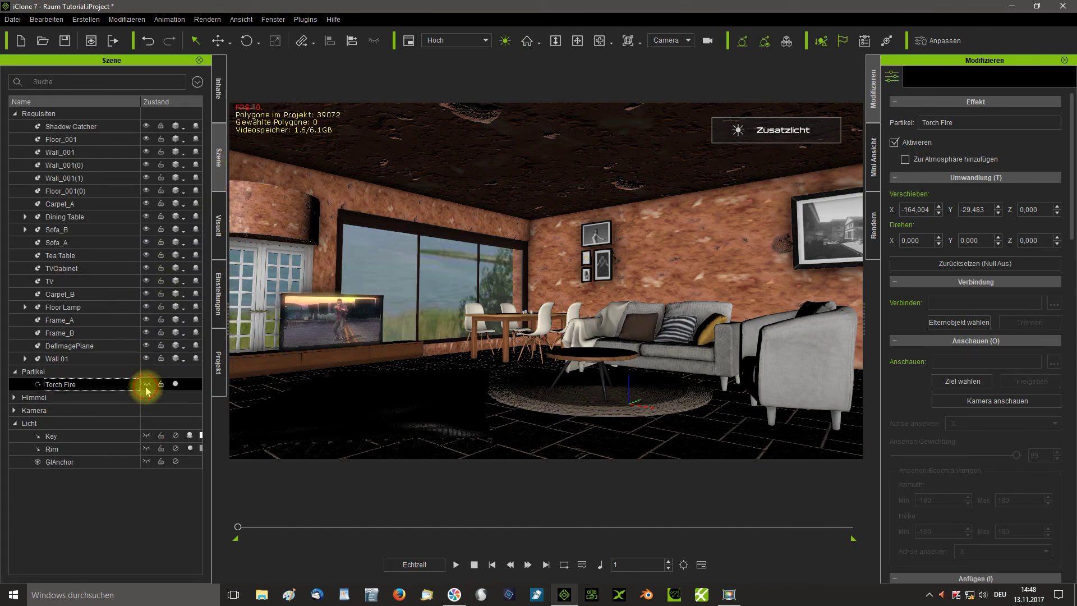
click(218, 40)
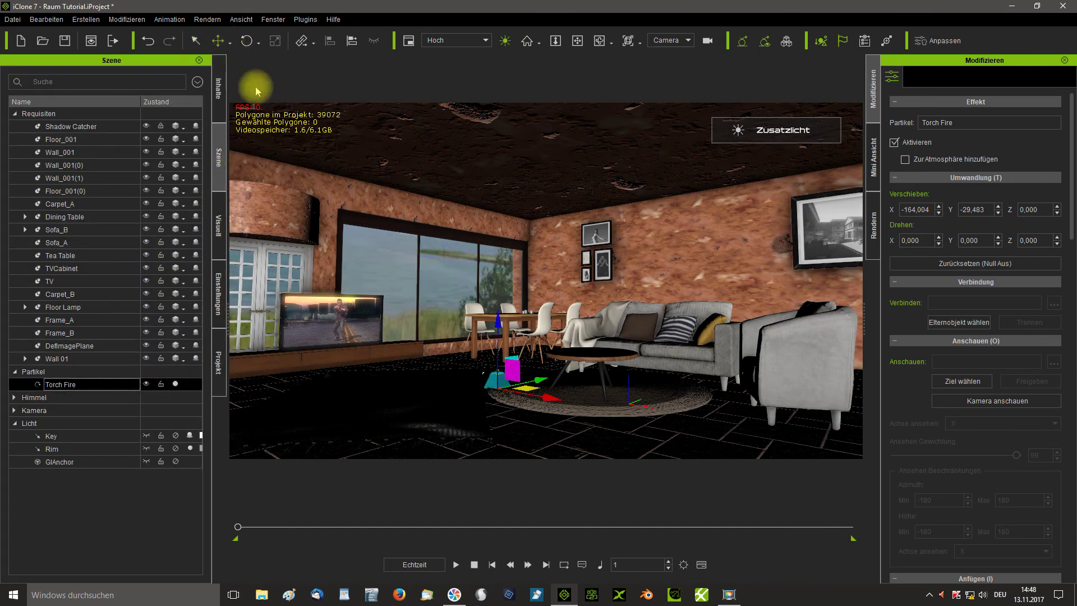
drag(496, 330, 460, 376)
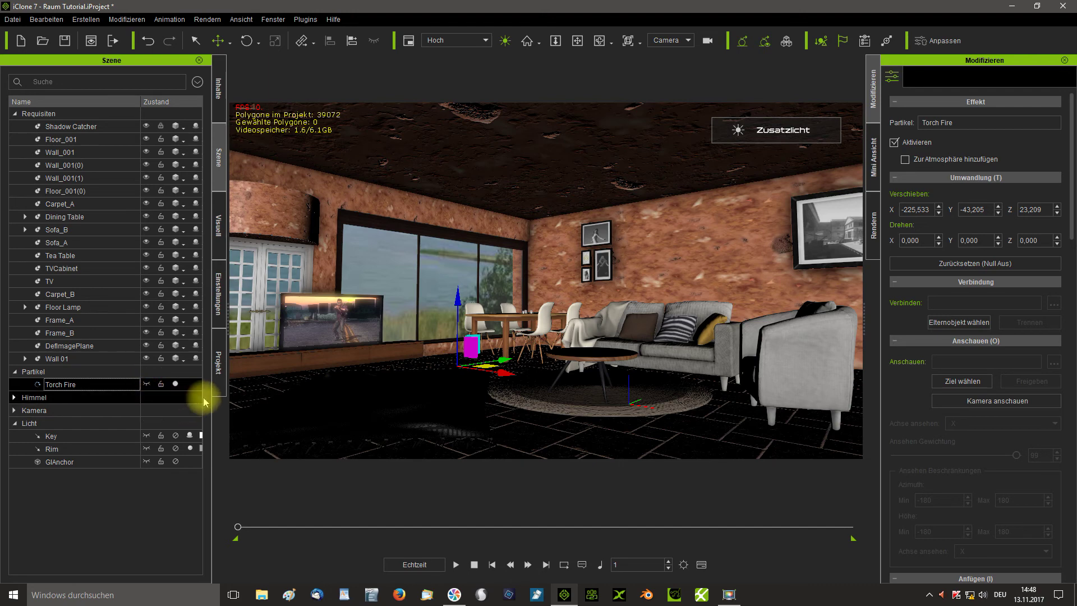
click(505, 41)
- Play the animation to check the Torch Fire flame in the dark room, and stop playback
click(455, 565)
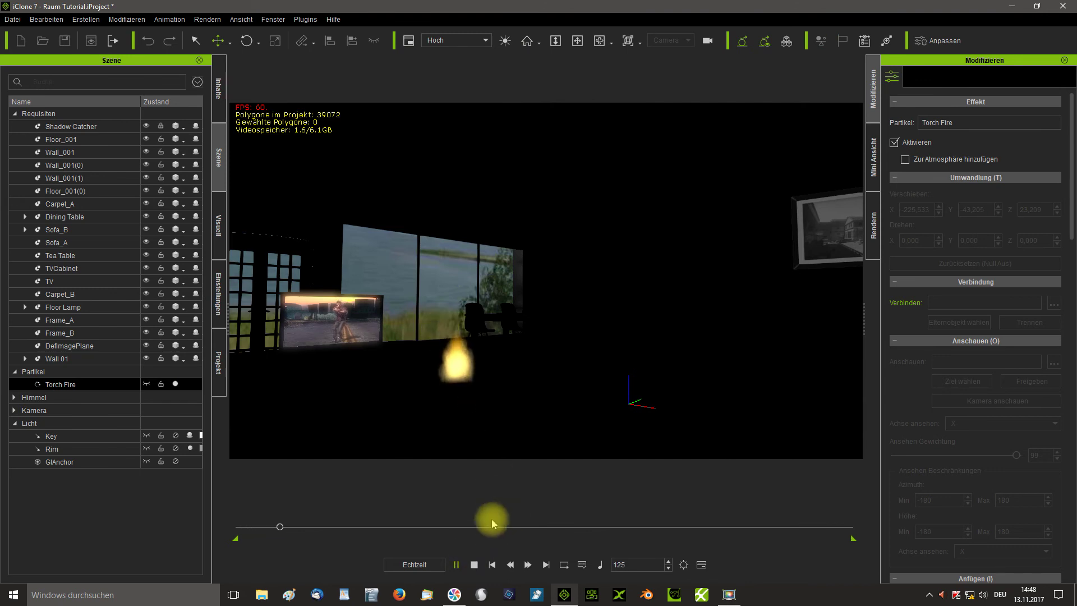
click(474, 565)
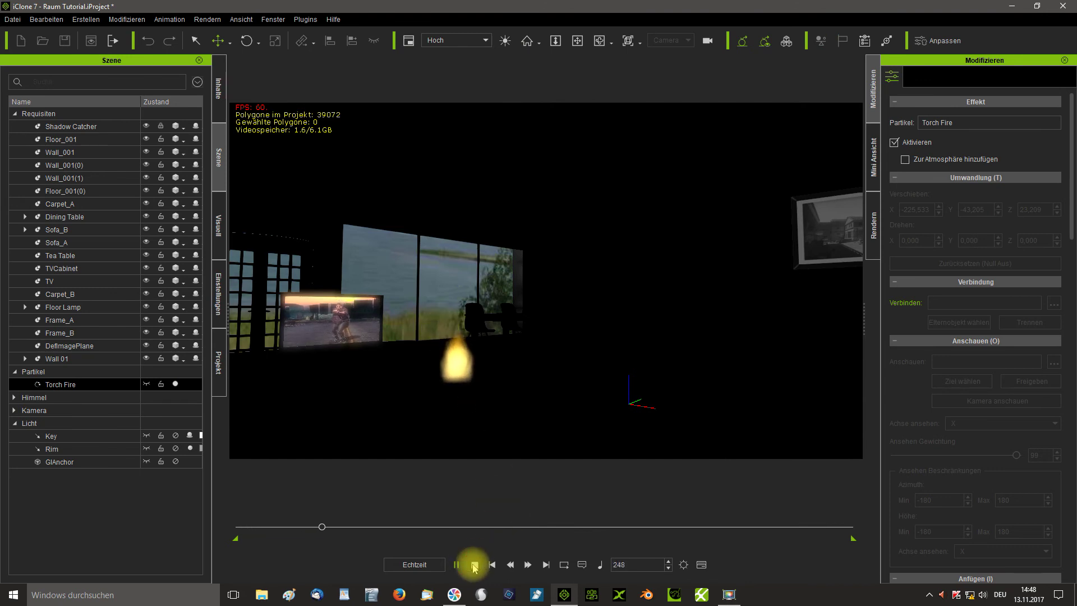
click(474, 565)
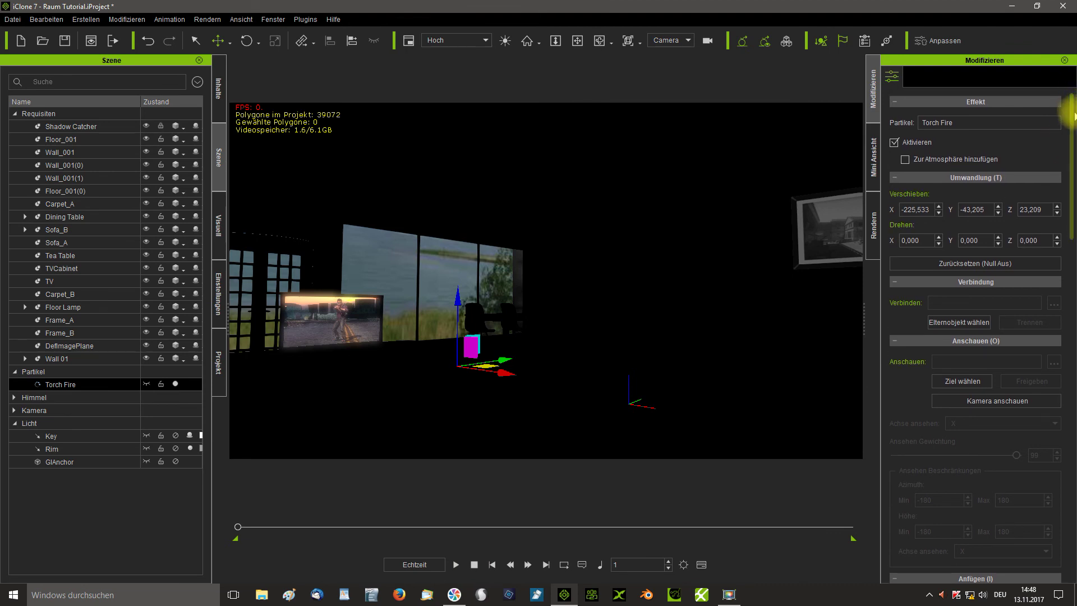
- Enable Beleuchtung in the GI-Einstellungen of the Torch Fire particle
scroll(1072, 115, down, 1)
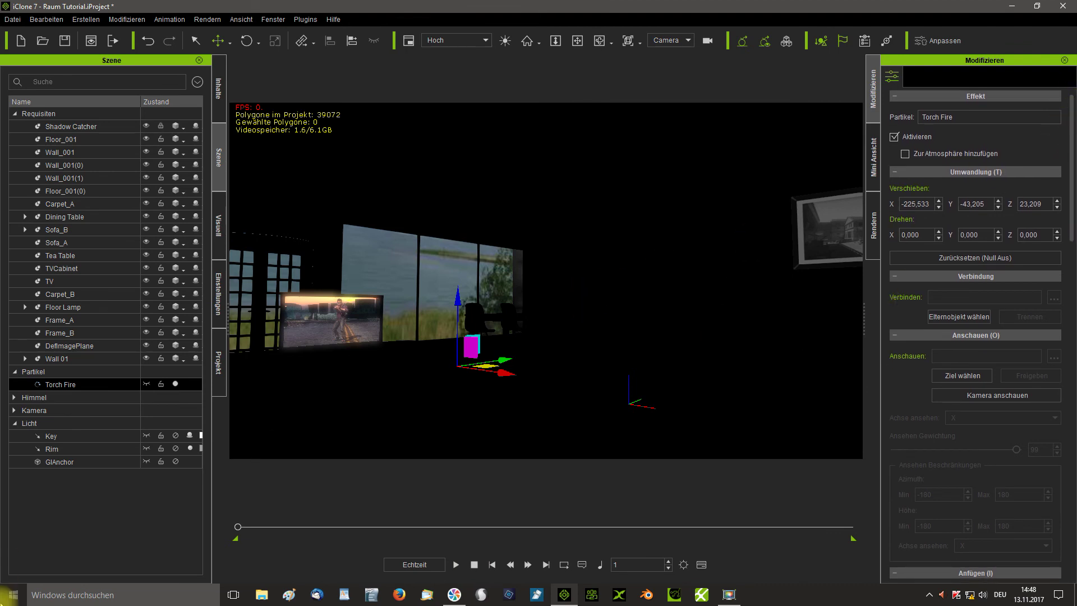
click(110, 549)
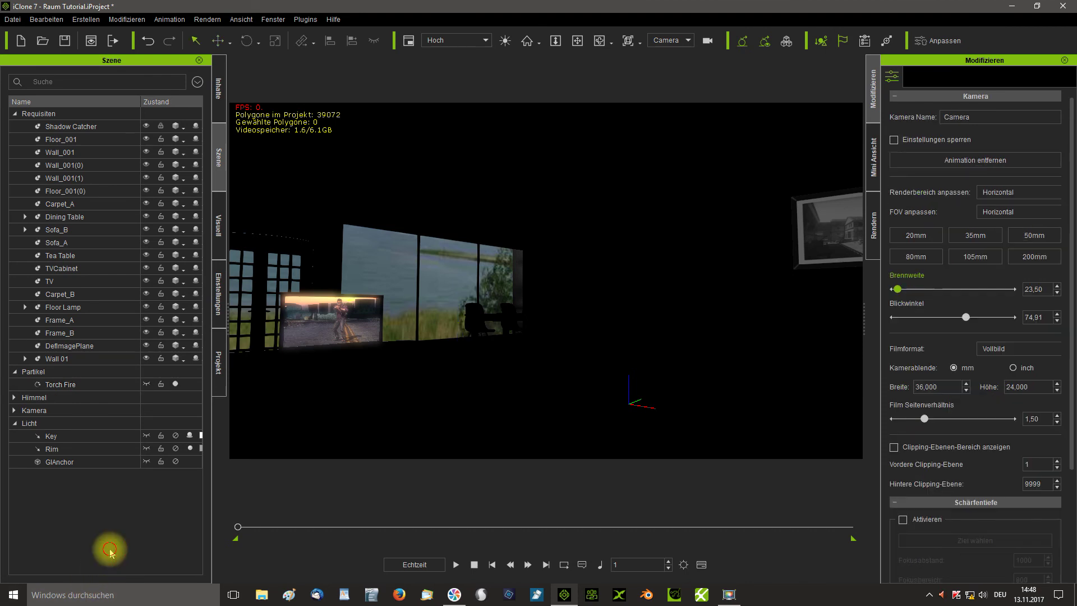
click(72, 386)
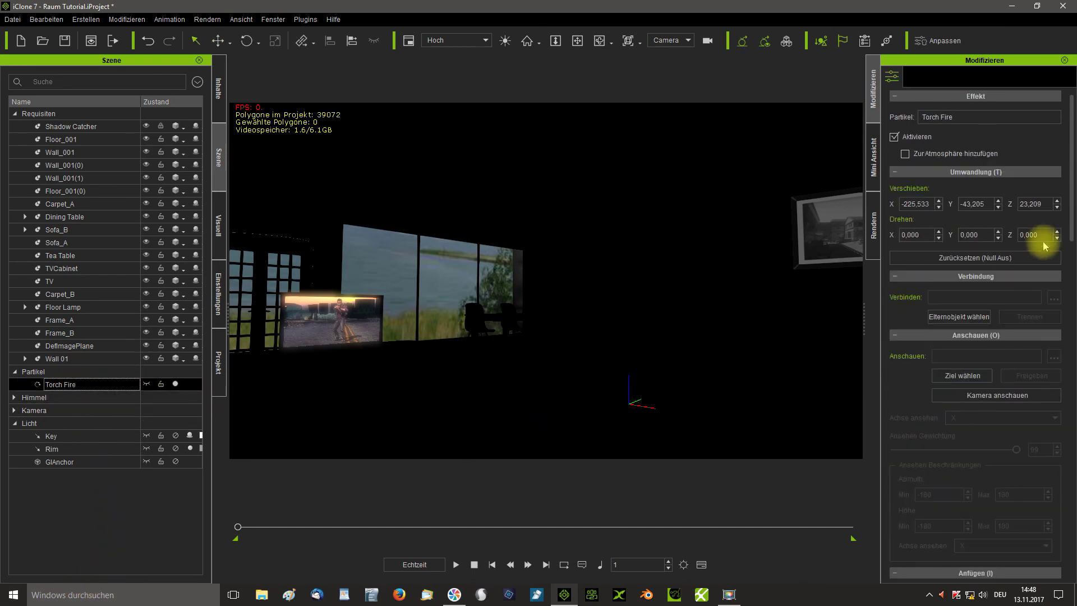
drag(1072, 209, 1072, 492)
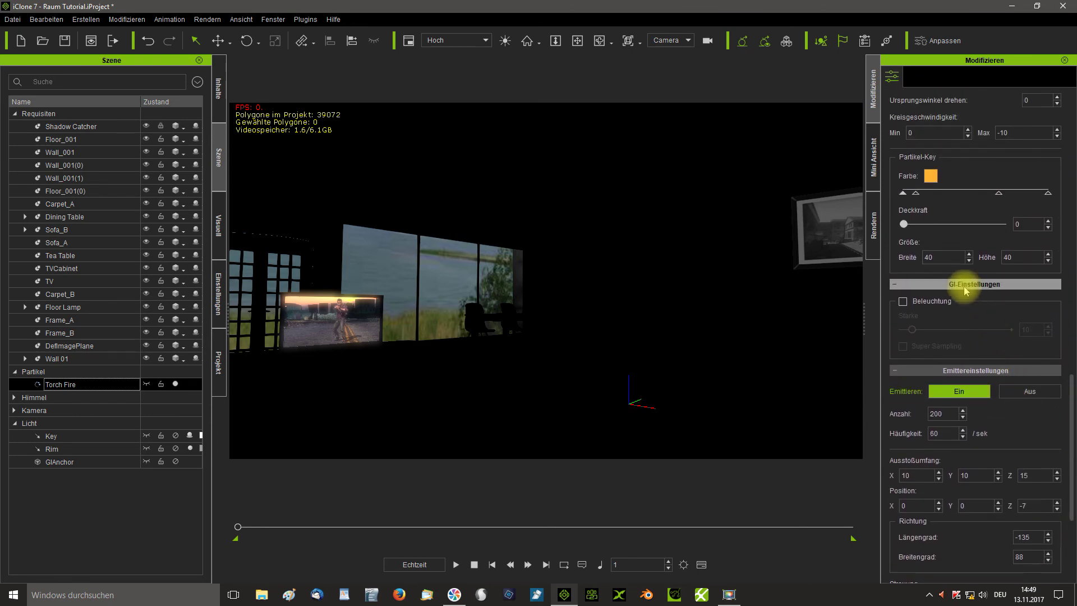
click(903, 302)
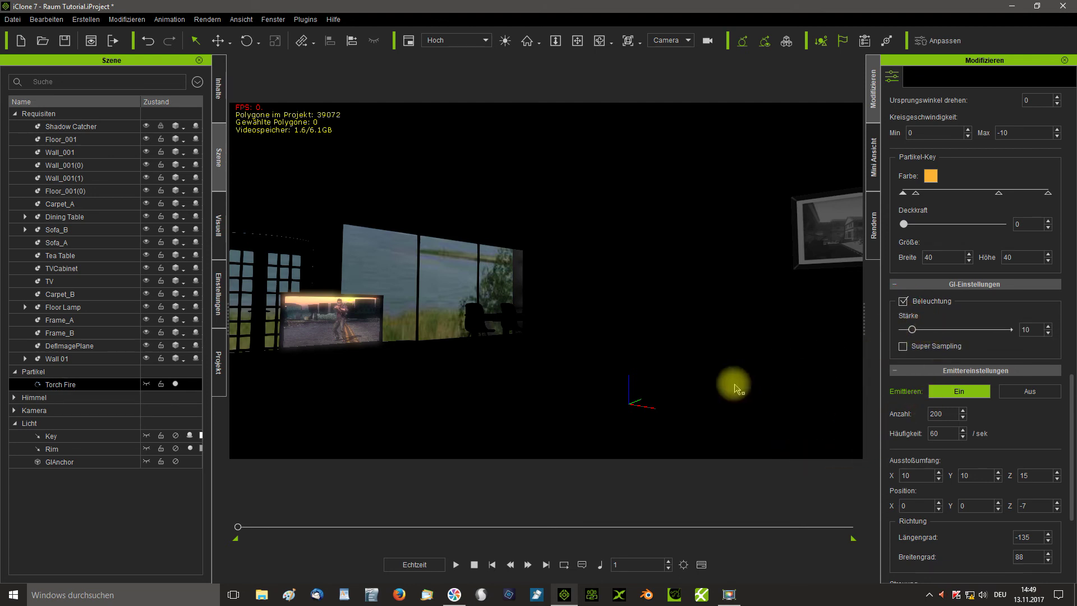
- While the animation plays, set the GI Stärke of the Torch Fire particle to 37 and enable Super Sampling
click(455, 565)
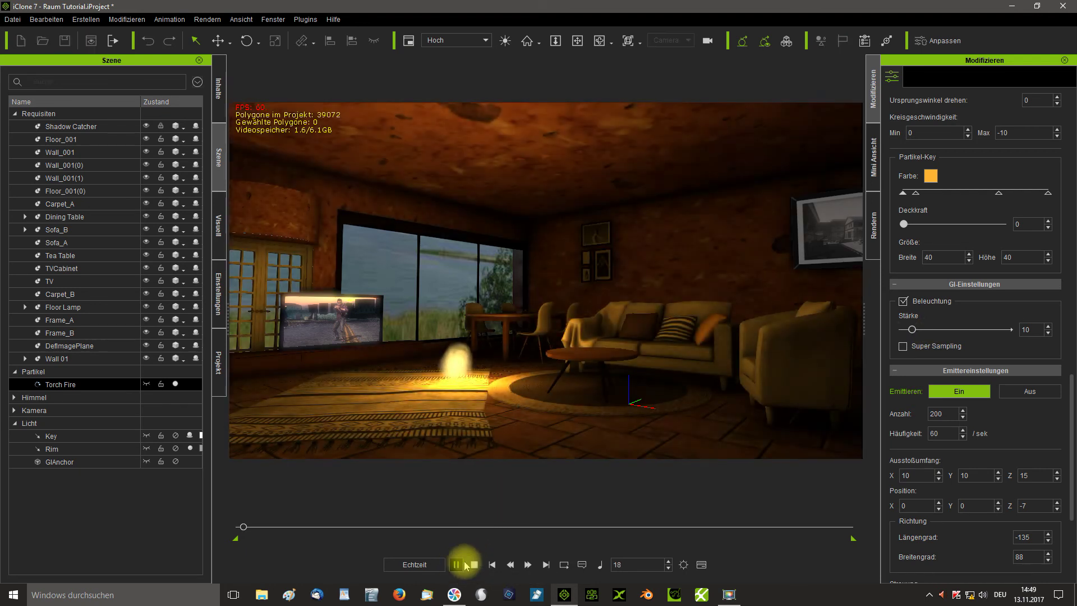
drag(912, 329, 910, 329)
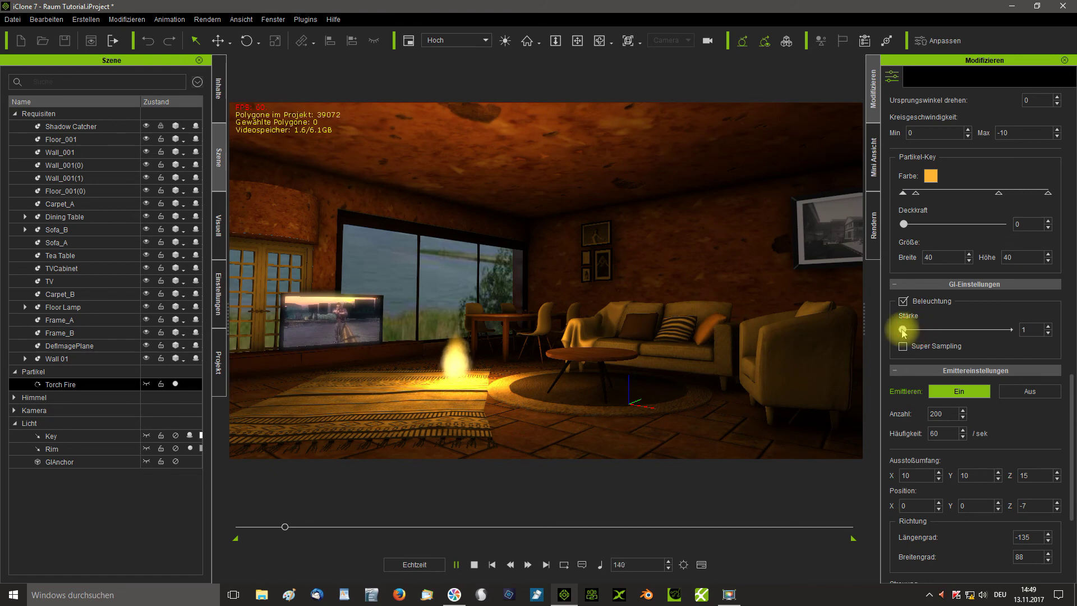
click(904, 302)
click(904, 302)
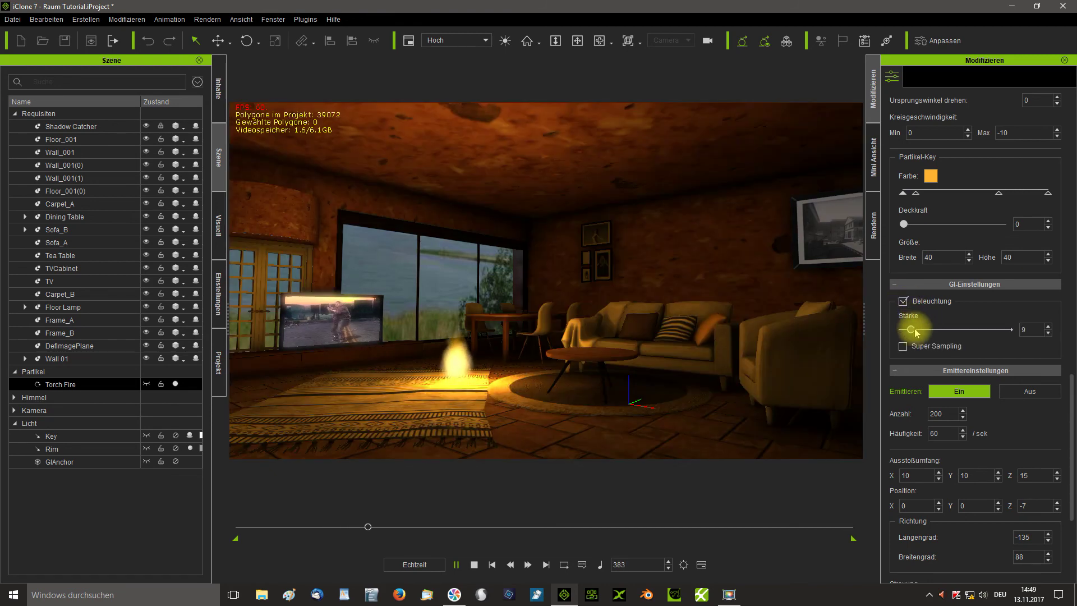
mouse_move(915, 333)
mouse_down()
mouse_move(958, 333)
mouse_move(932, 332)
mouse_up()
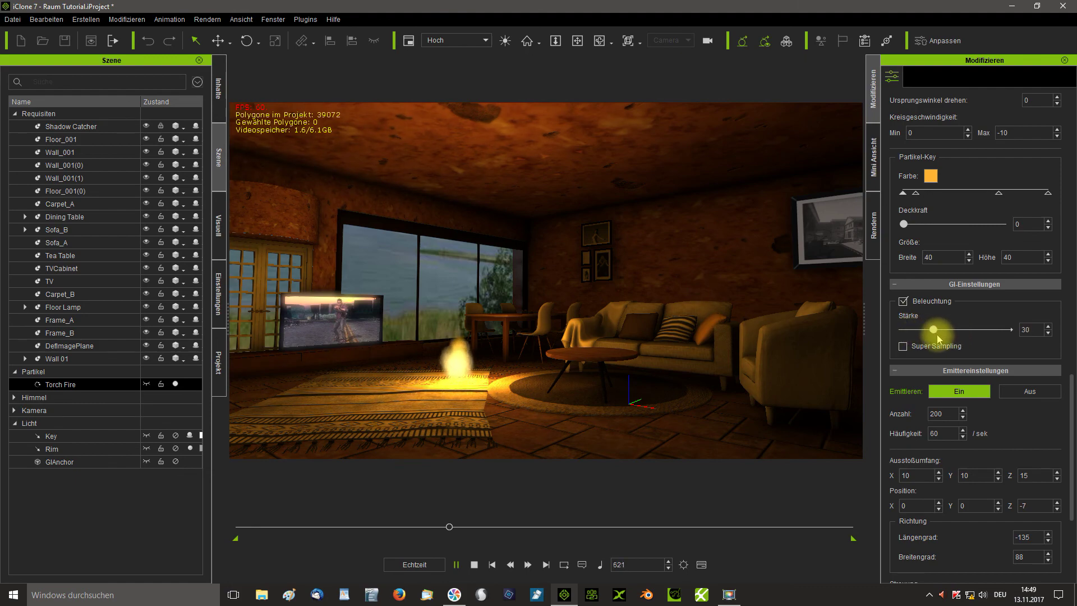
click(903, 346)
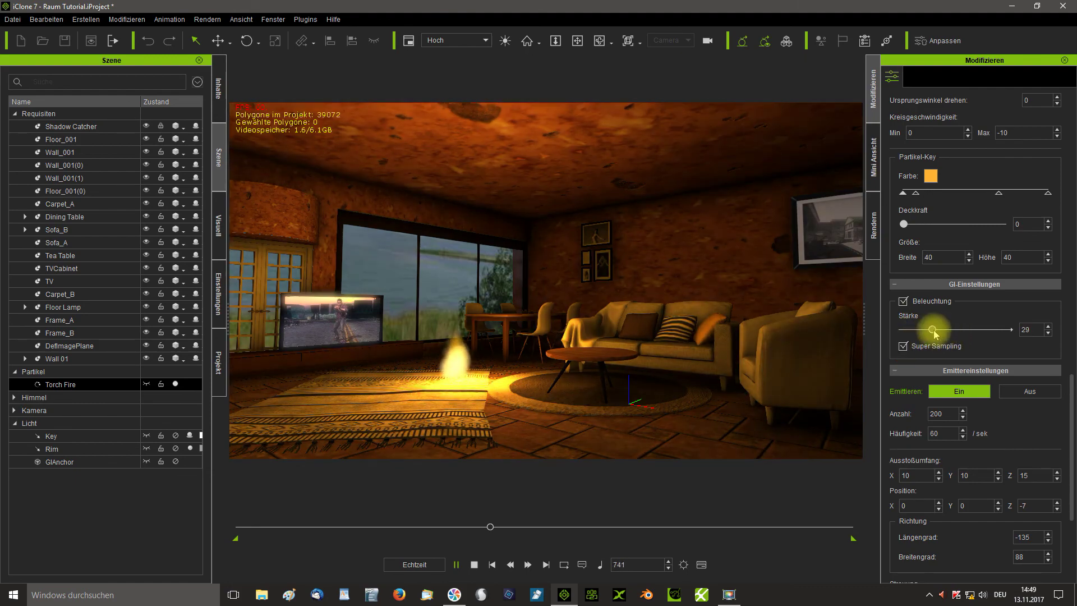
drag(932, 330, 946, 331)
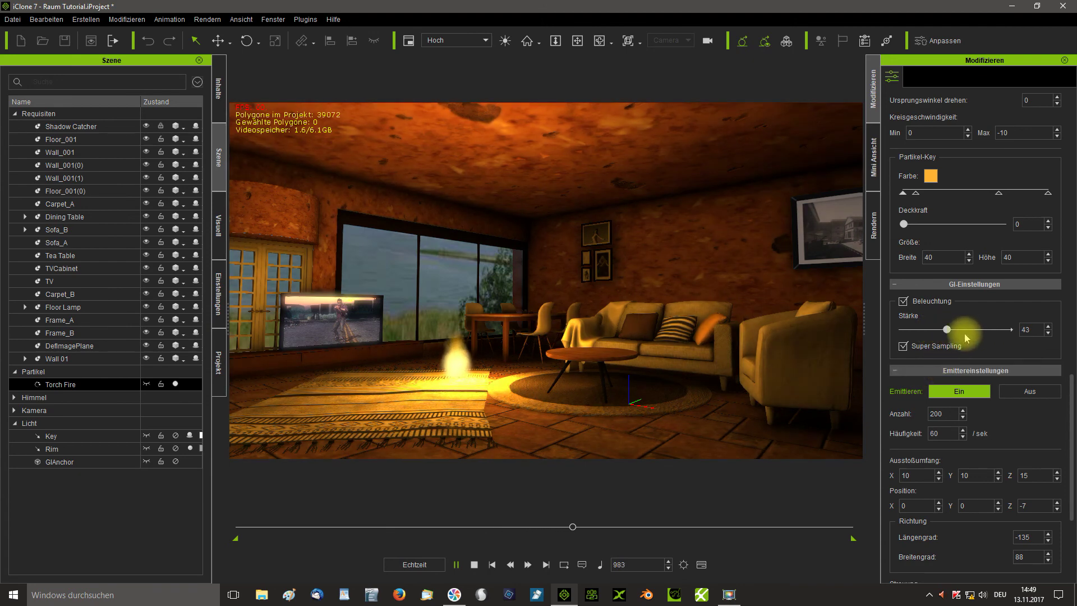
drag(947, 331, 941, 335)
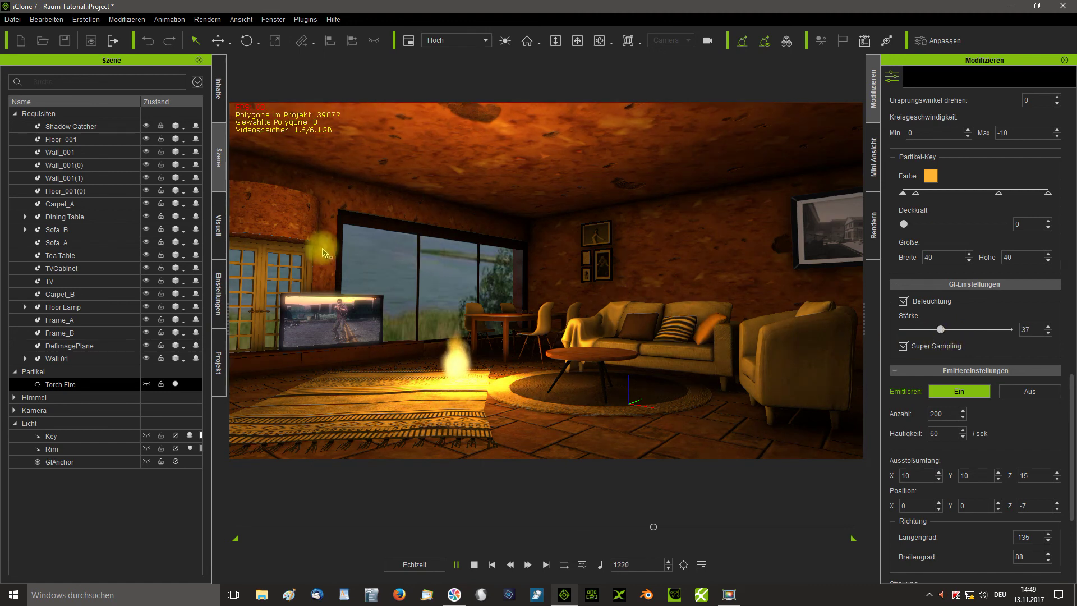
- Stop playback, go to frame 21, and lower the Reflexionsstärke under Streuung in the global illumination settings to 29,9
click(224, 227)
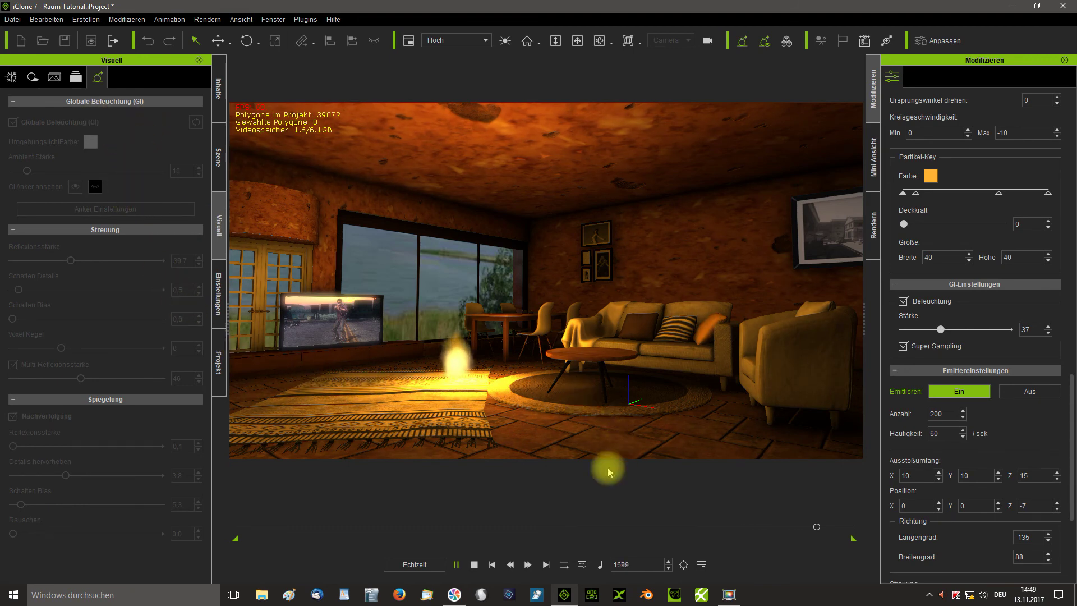
click(474, 565)
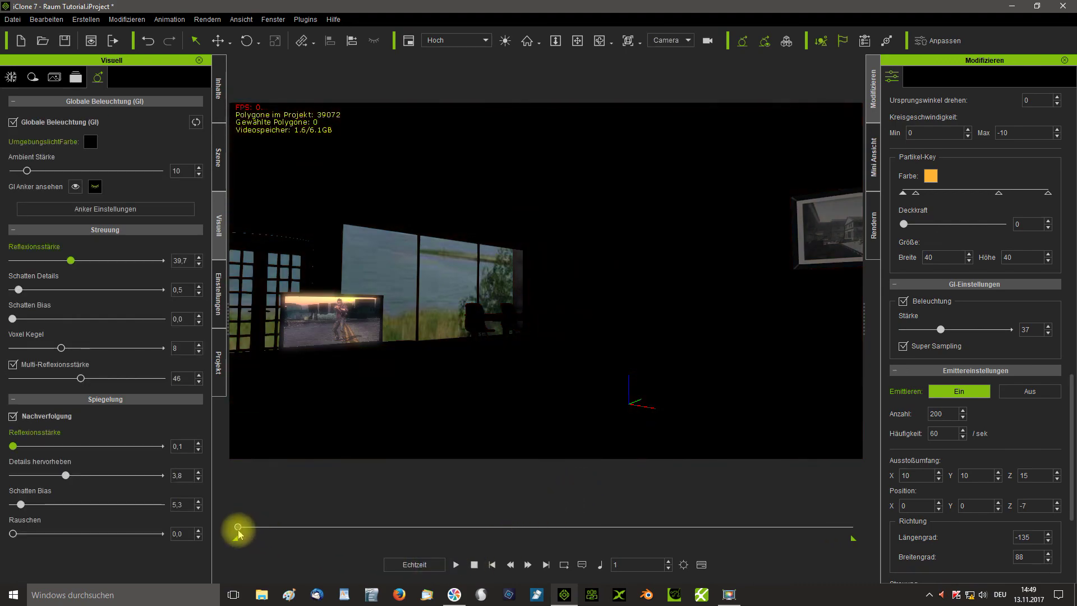
drag(238, 527, 246, 529)
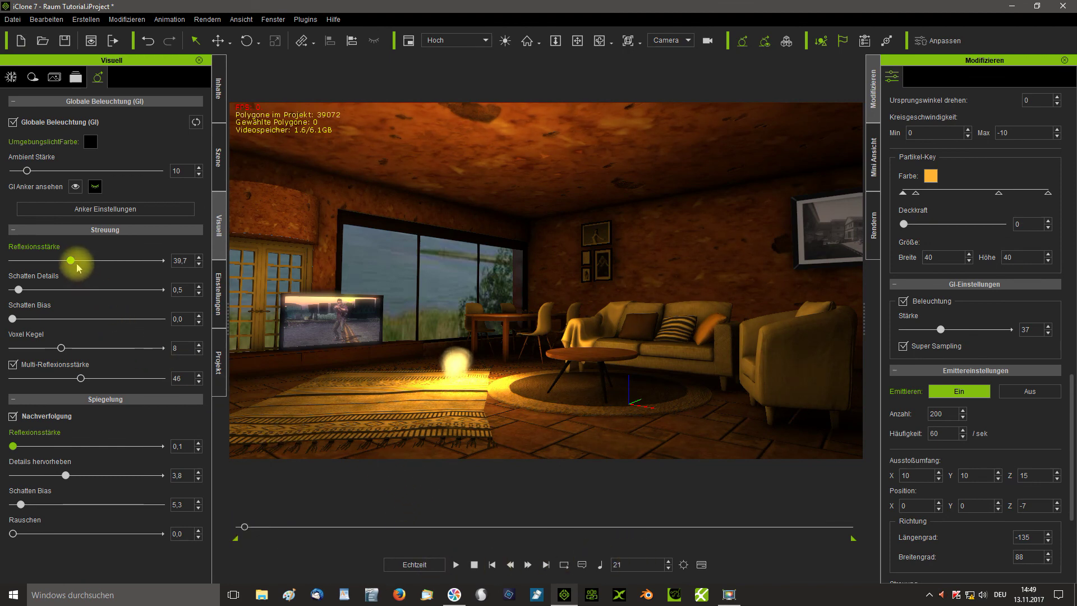
drag(73, 263, 62, 265)
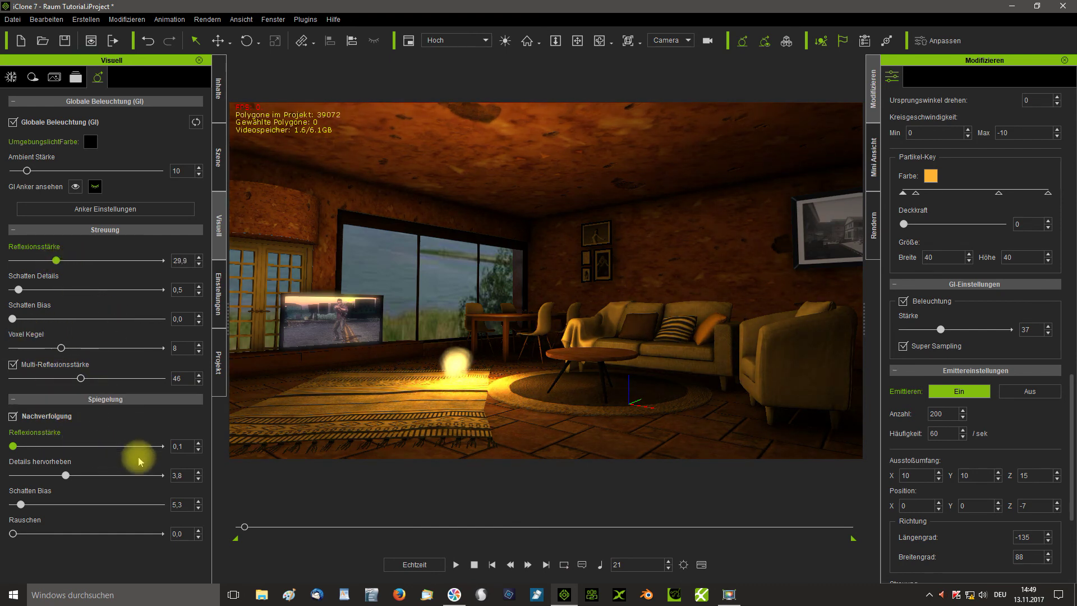
drag(542, 373, 463, 432)
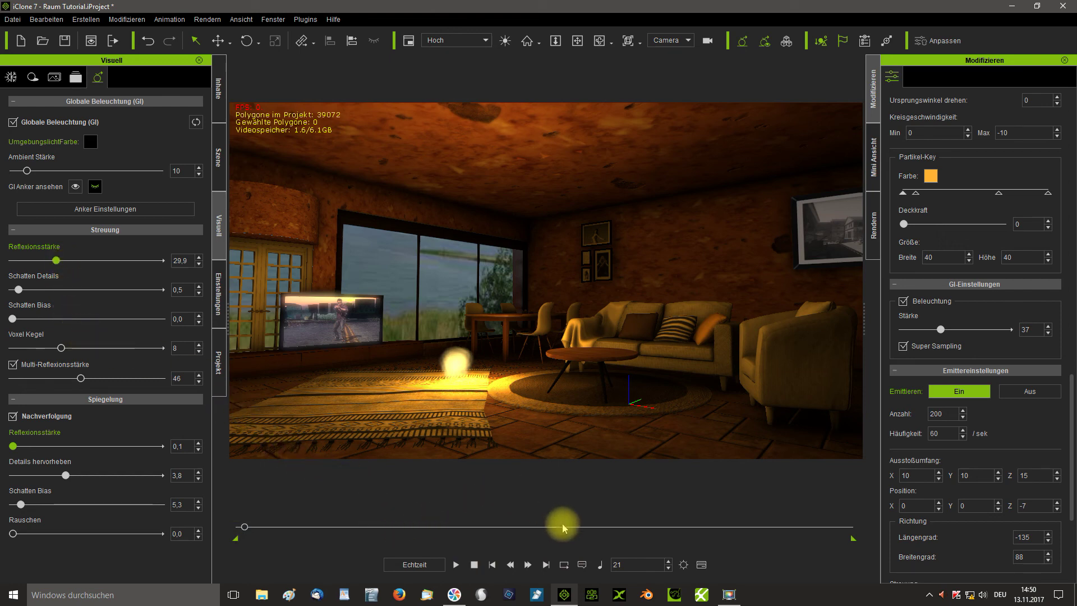
- Open the timeline, place it over the upper part of the viewport, and check the track options of Torch Fire and Projekt
click(701, 566)
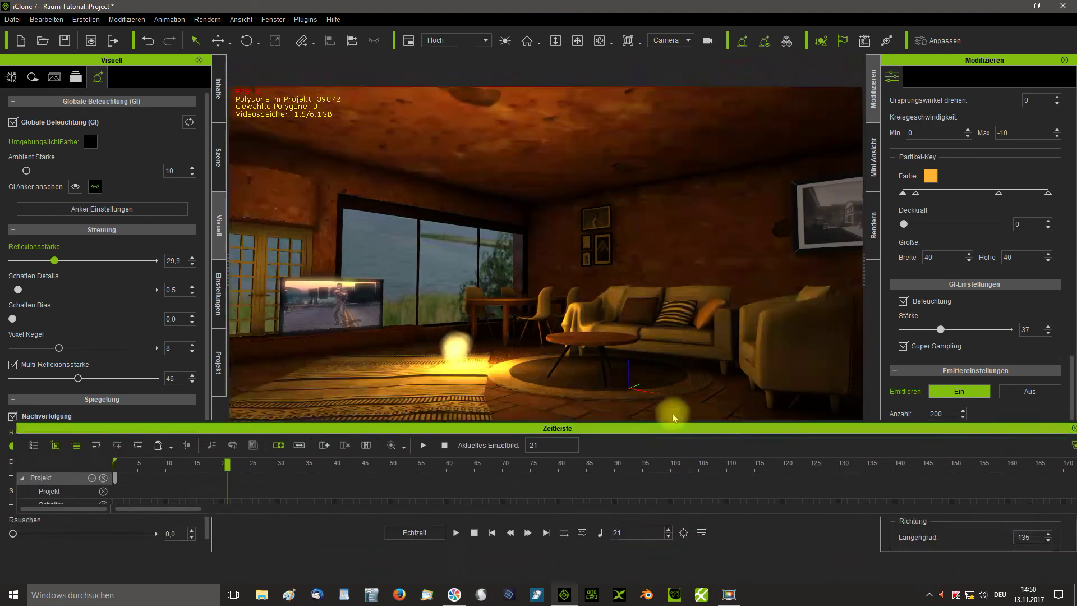
drag(673, 427, 606, 288)
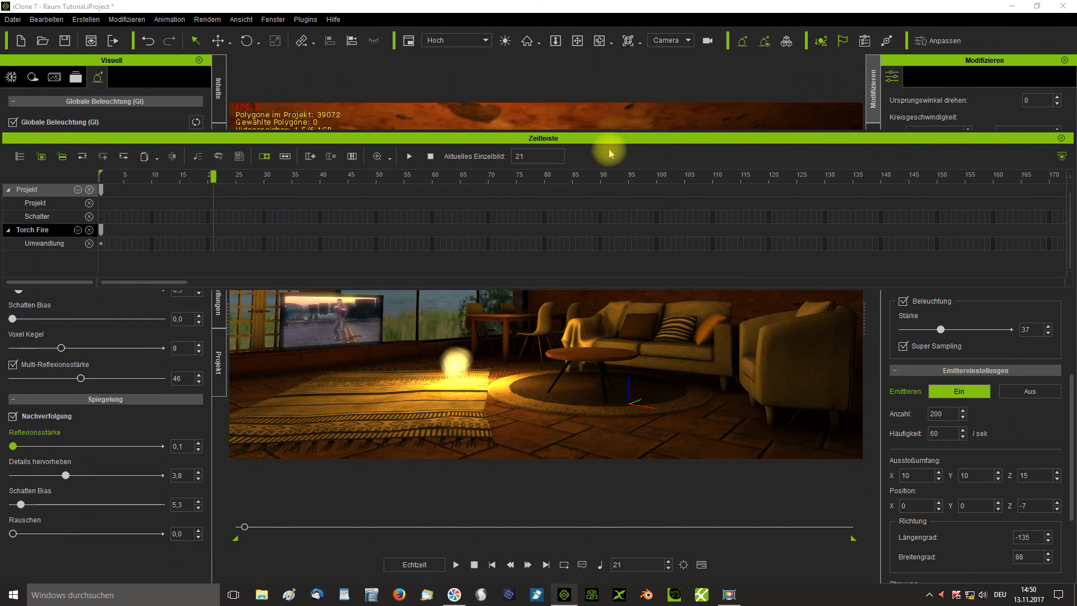
drag(613, 138, 657, 82)
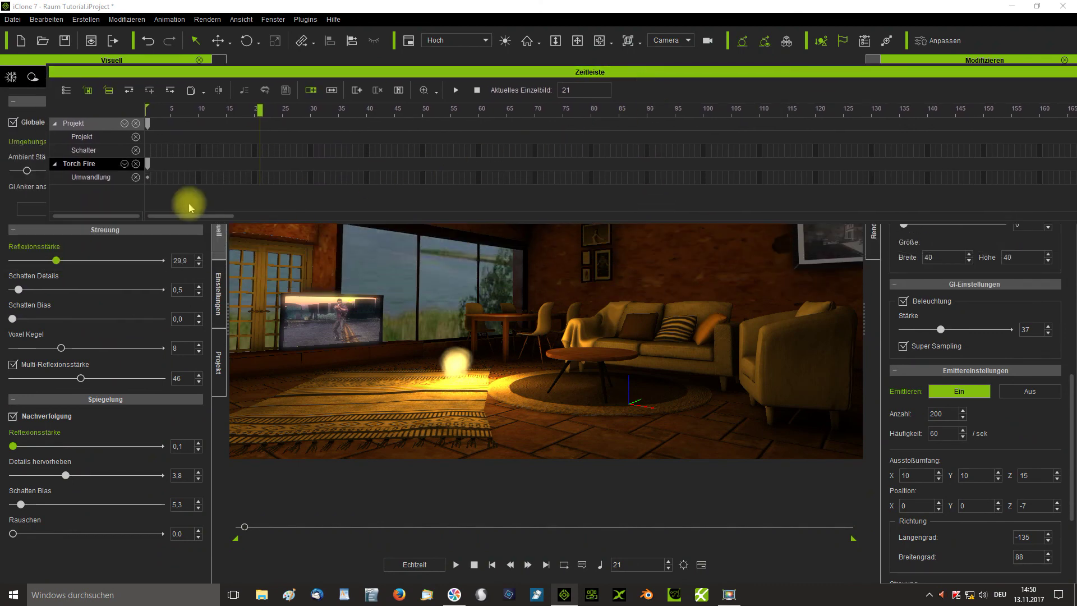
click(124, 163)
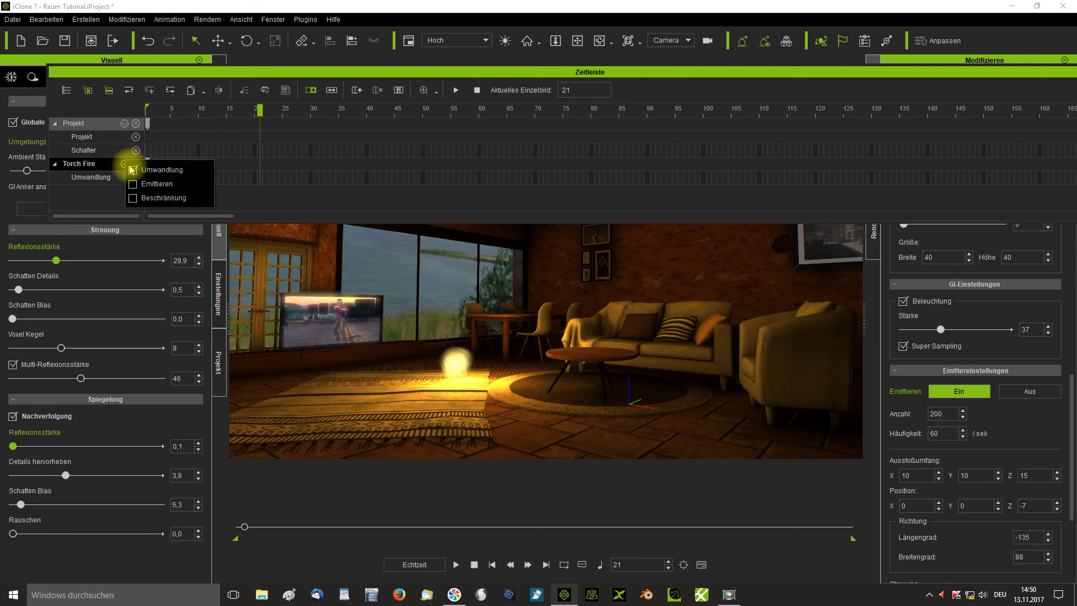
click(125, 204)
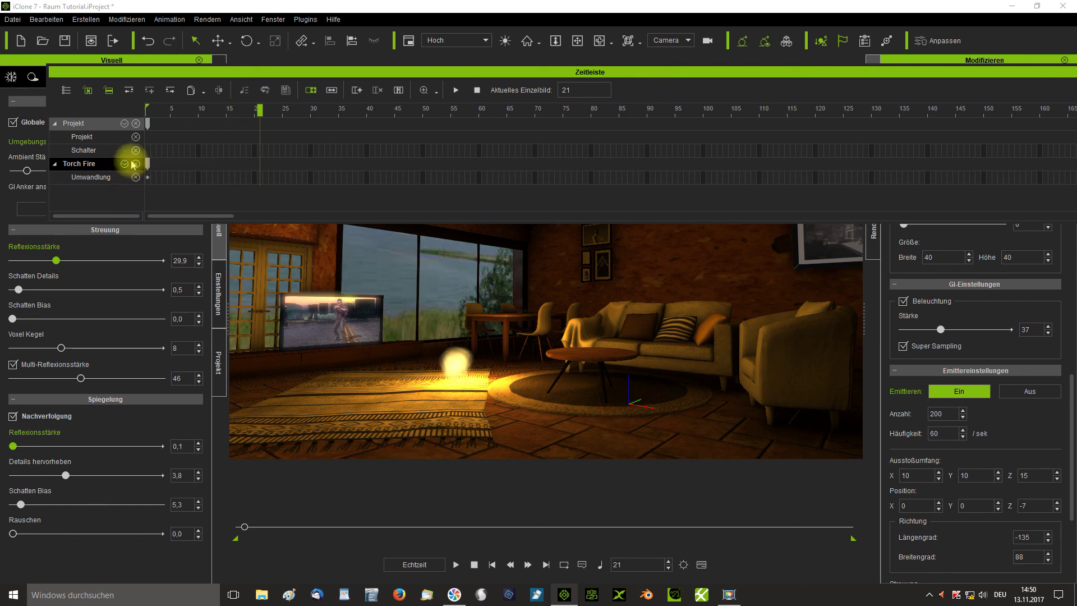
click(124, 123)
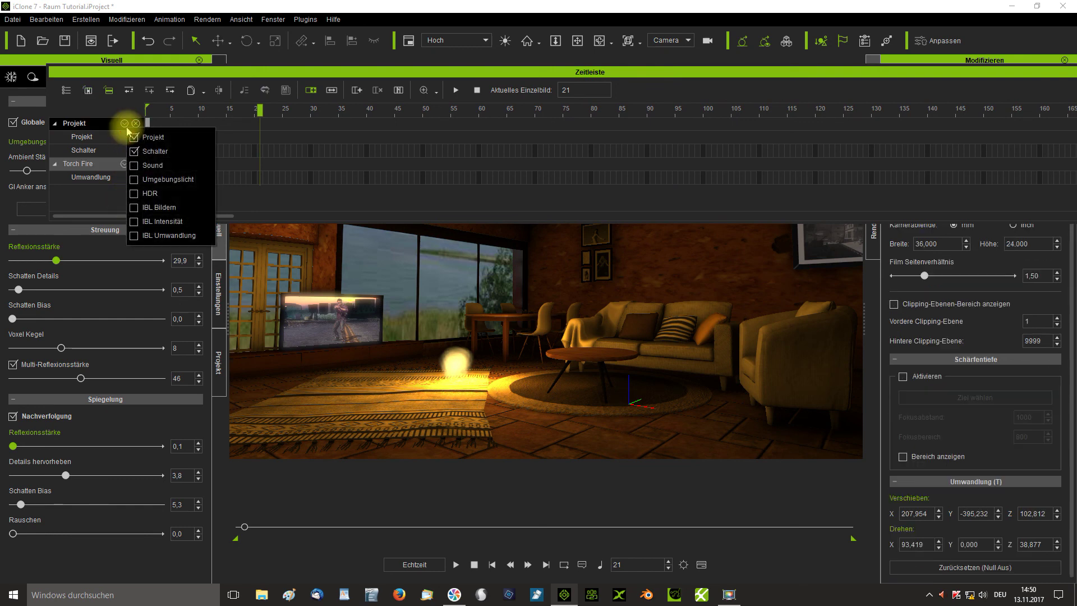
click(114, 202)
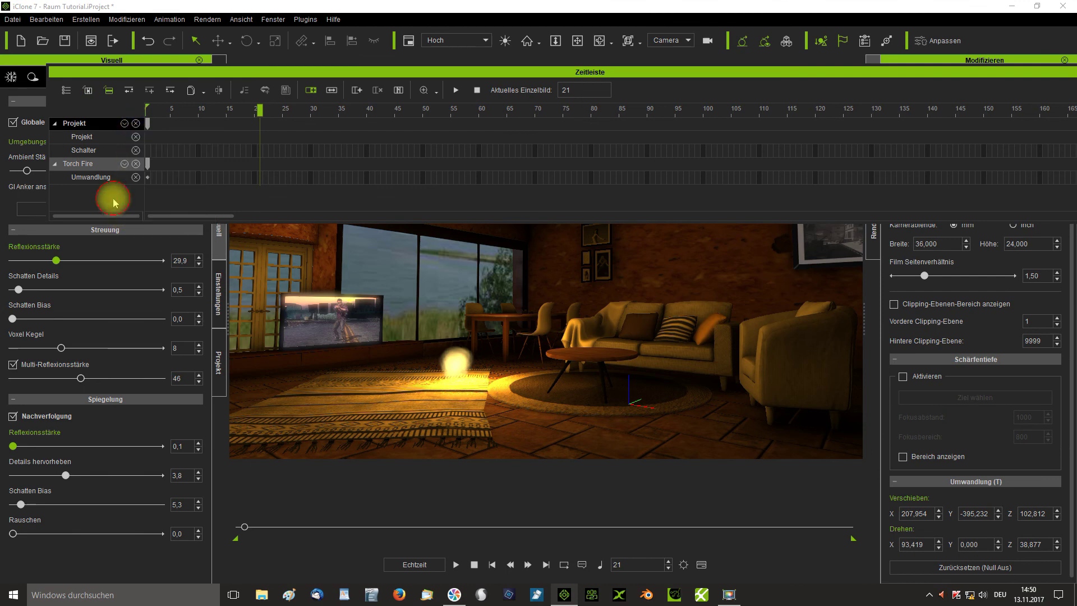
- Show the GI Steuerung track in the timeline with its GI Stärke and Anker sub-tracks, and enlarge the timeline to fit them
click(66, 90)
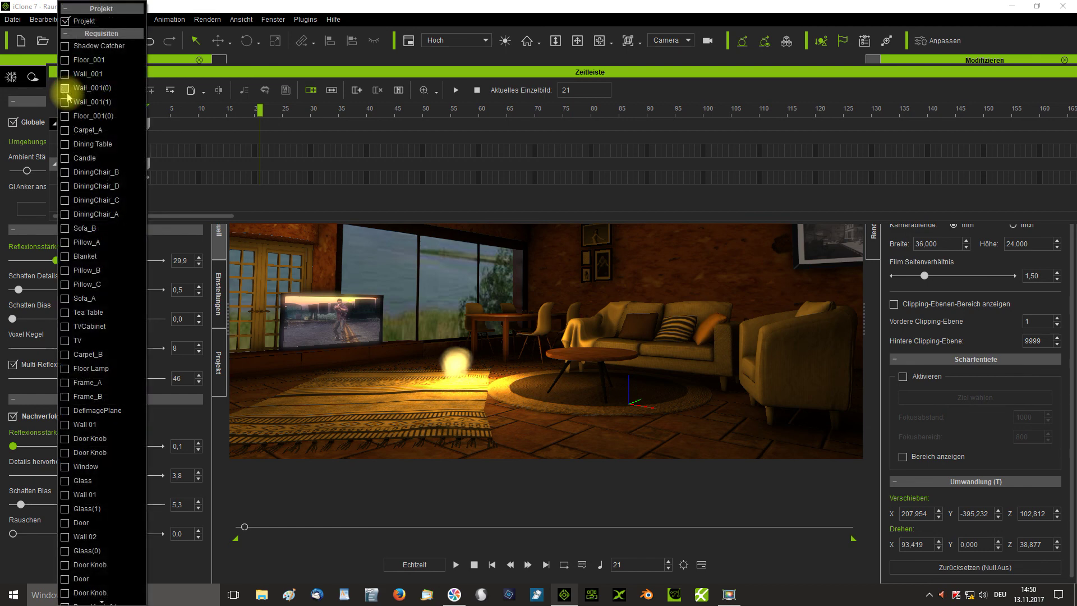
click(66, 35)
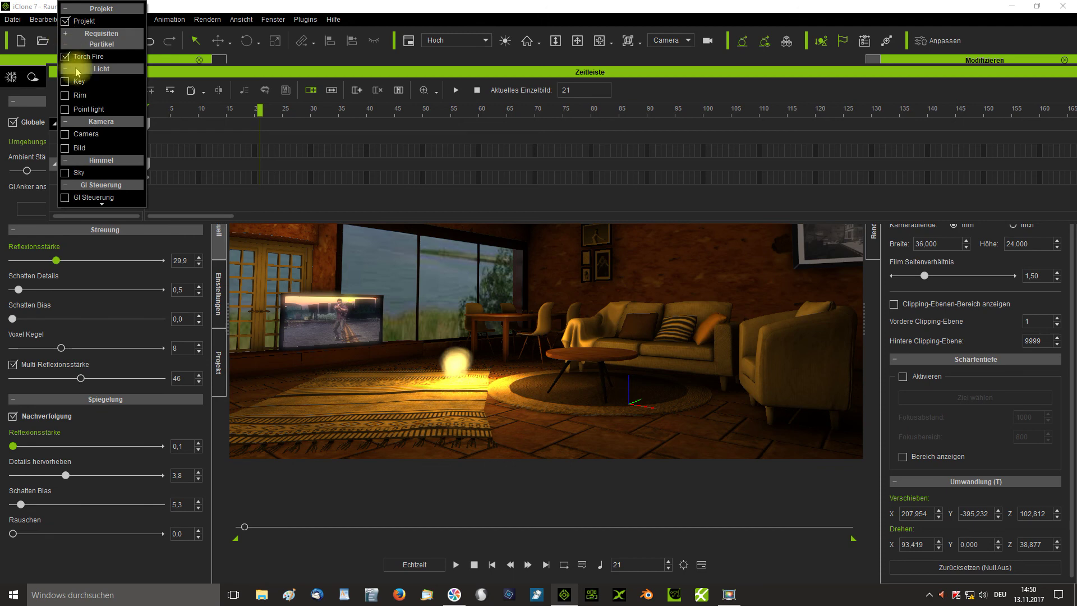
click(65, 198)
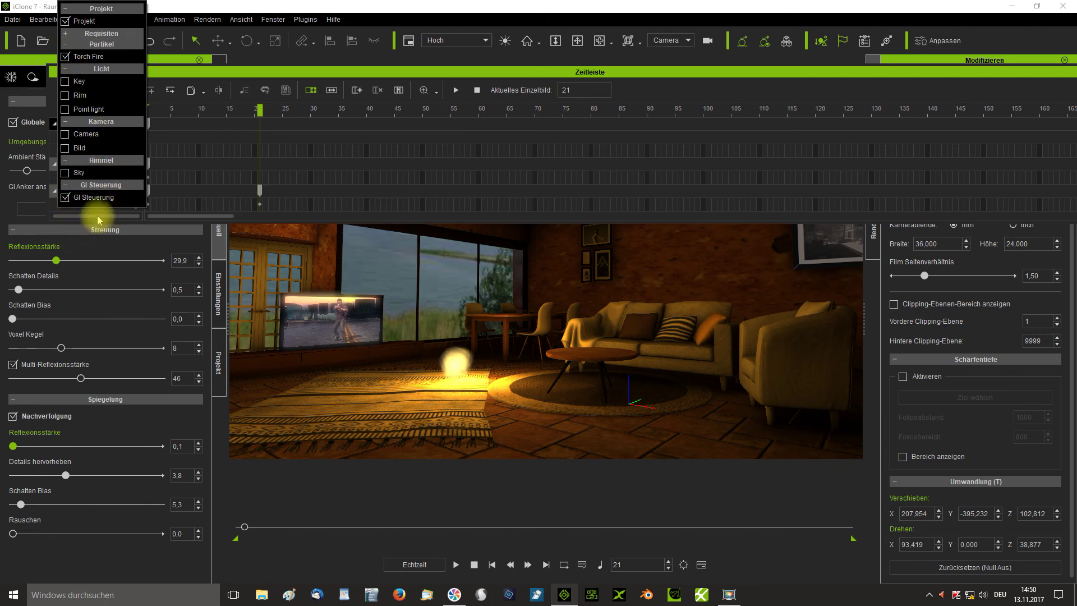
click(849, 94)
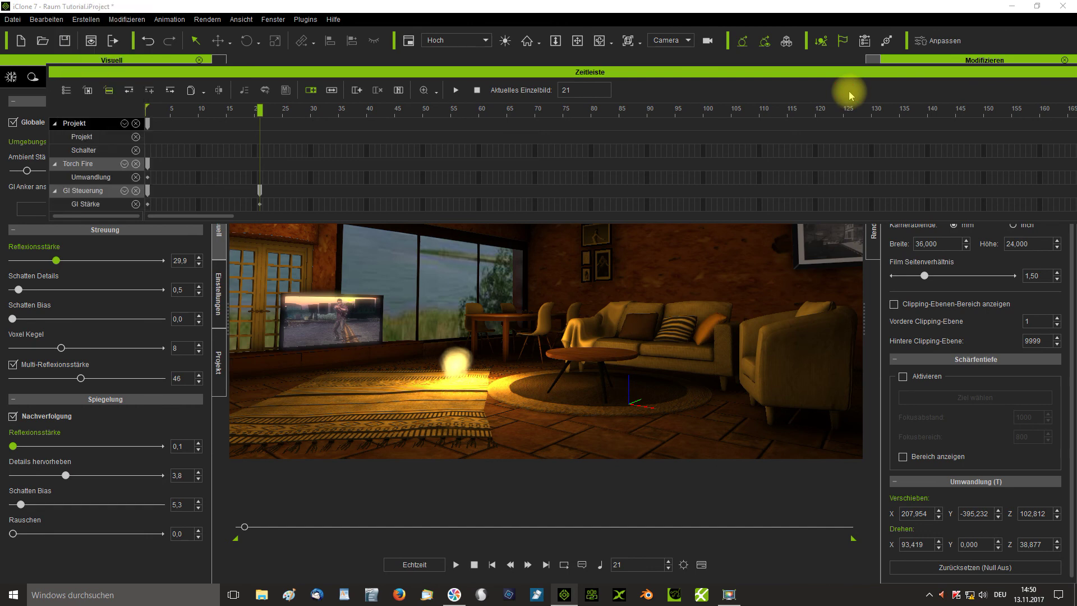
click(125, 191)
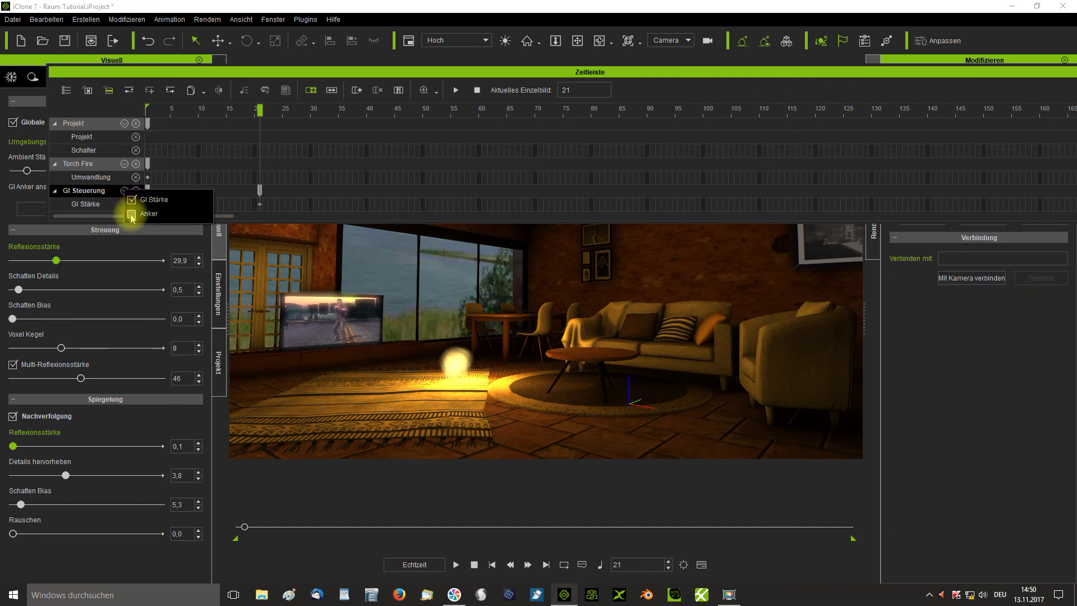
click(132, 213)
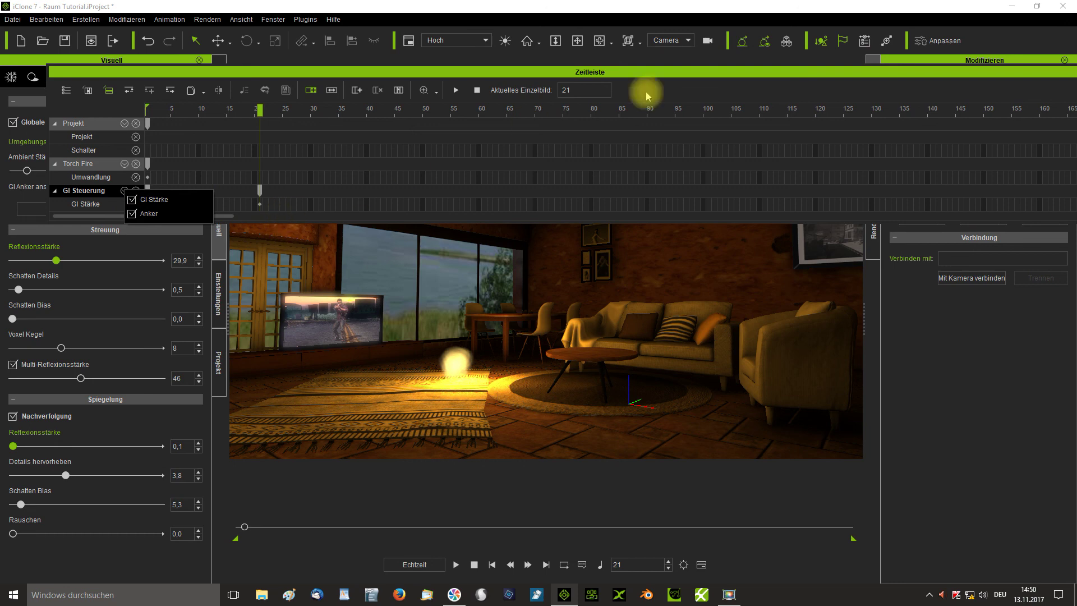
click(706, 121)
drag(563, 223, 574, 259)
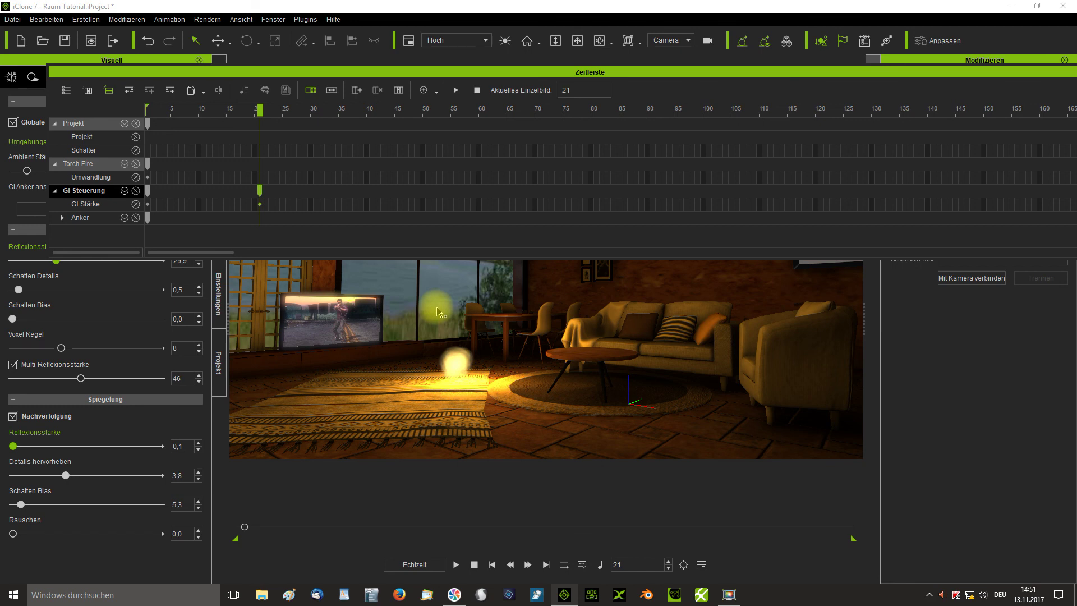
- Move the GI Steuerung key from frame 21 to frame 1, check it by playing the animation, and close the timeline
drag(261, 116, 257, 142)
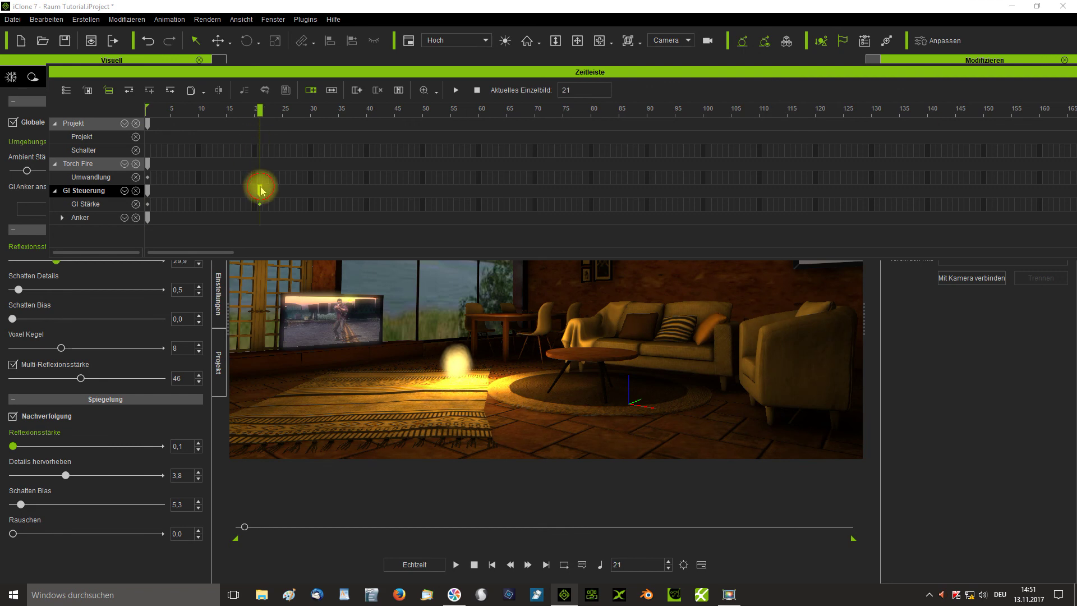
drag(261, 191, 137, 185)
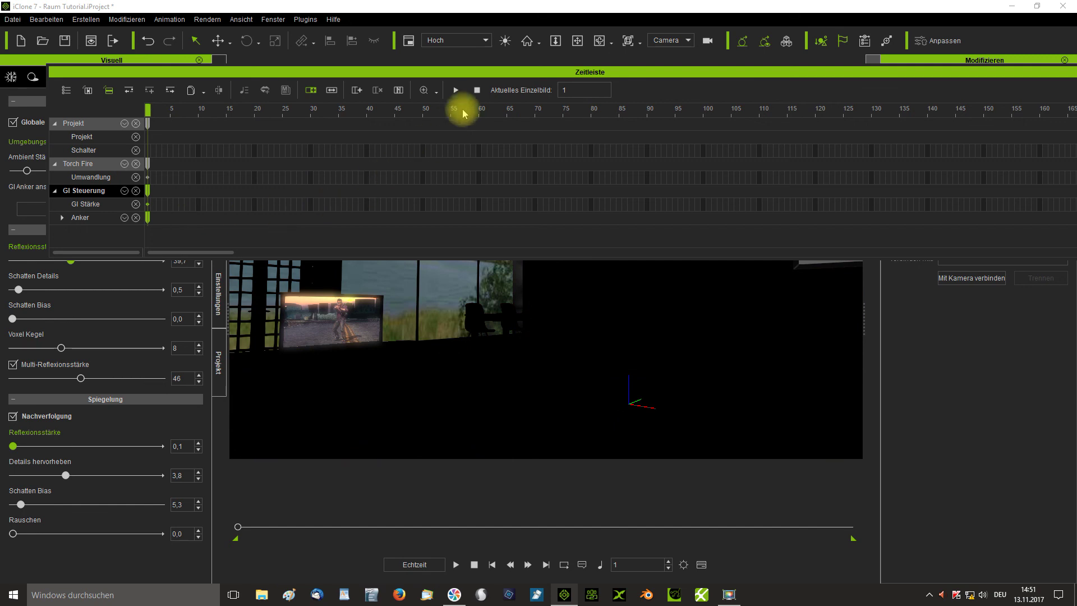
click(456, 90)
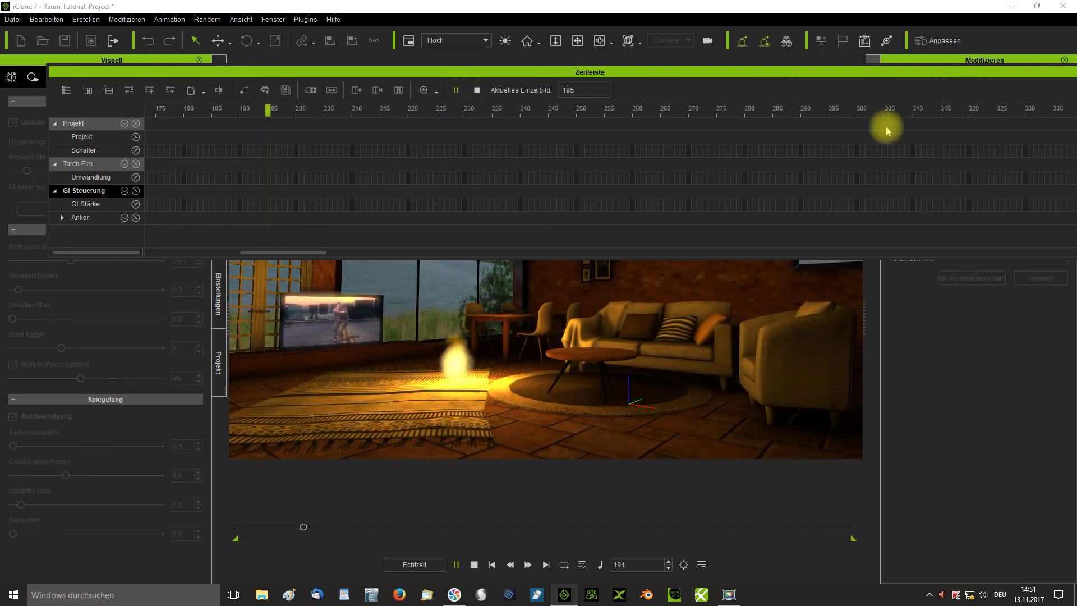
click(473, 564)
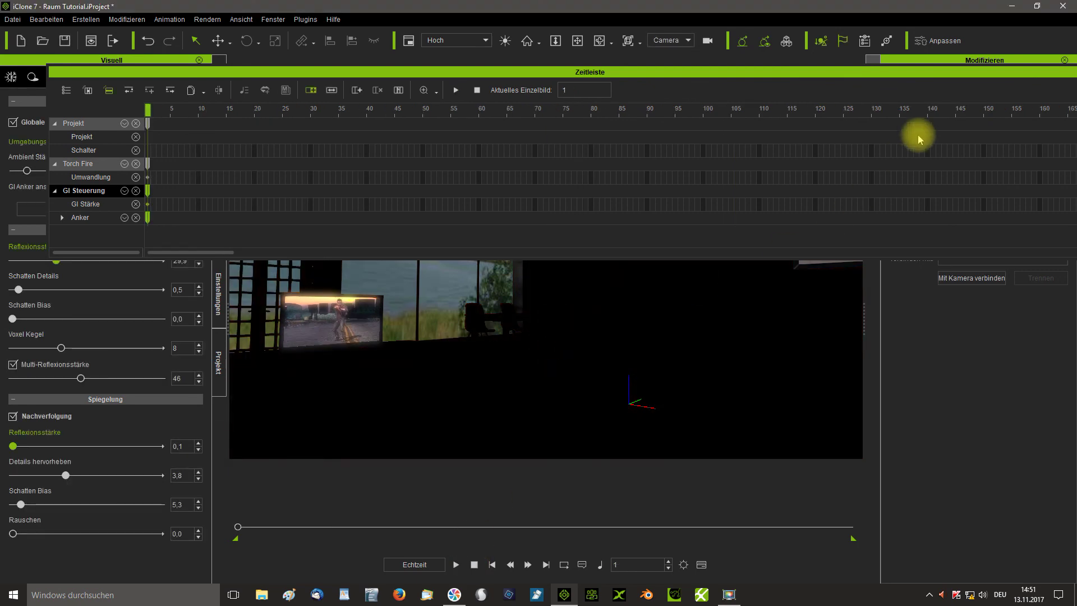
drag(929, 72, 969, 134)
click(969, 131)
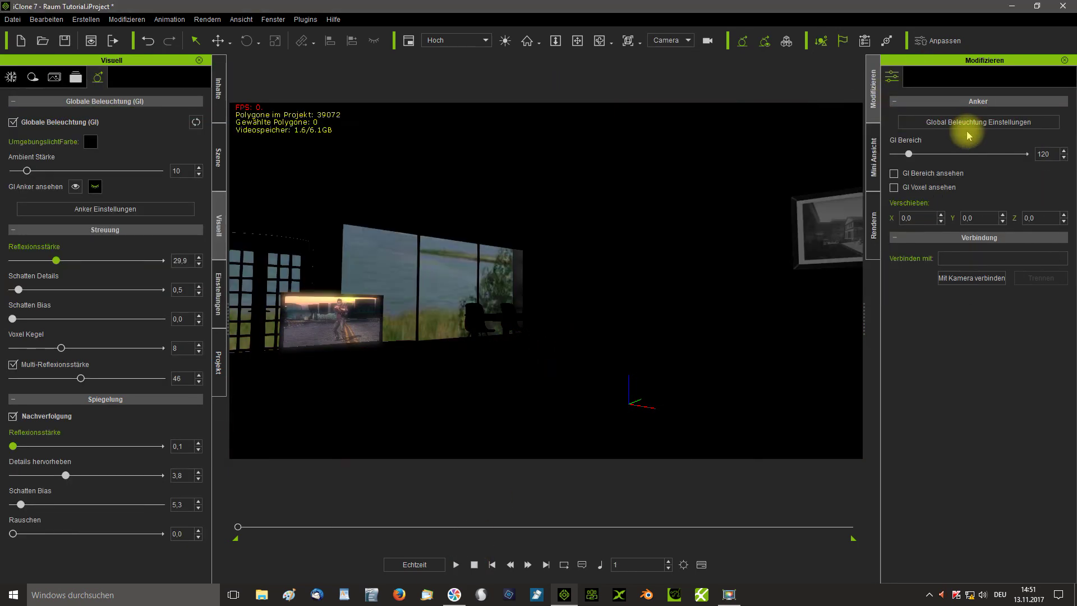
- Delete the Torch Fire particle from the scene
click(218, 157)
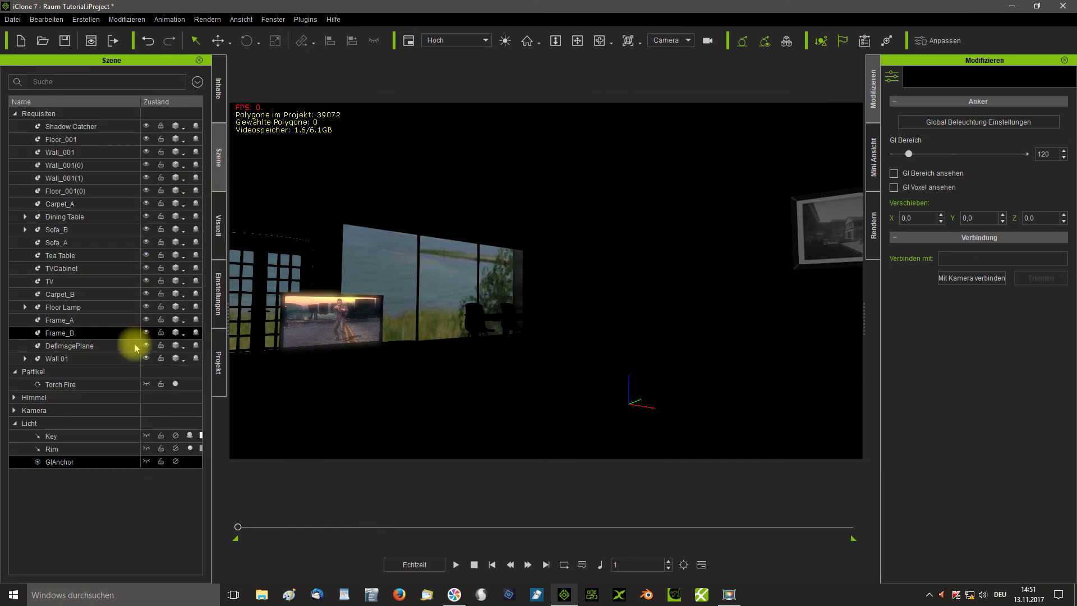
click(92, 385)
key(Delete)
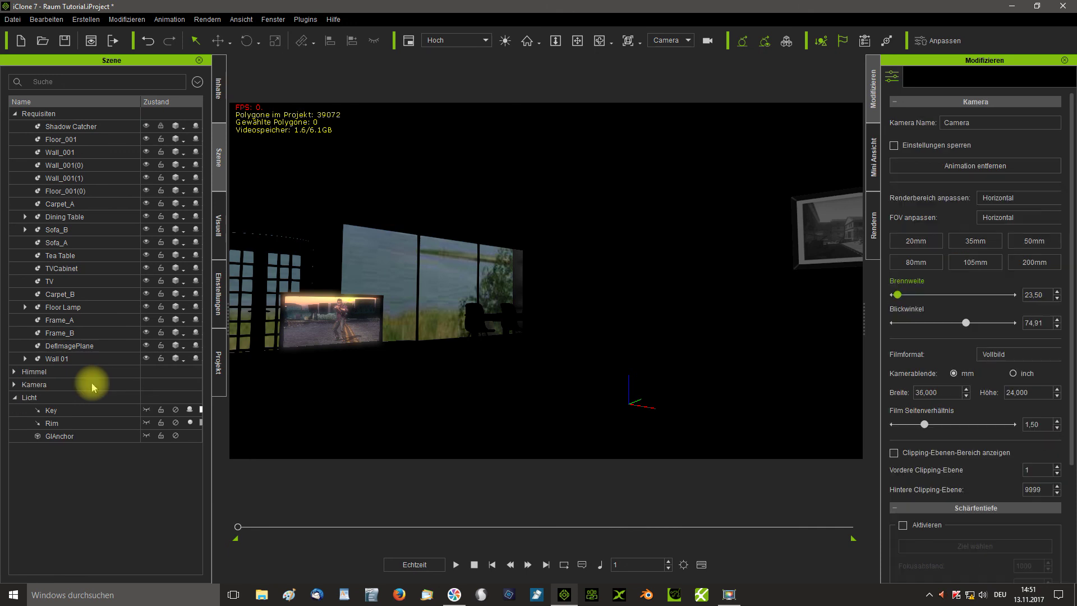
- Enable Beleuchtung in the GI-Einstellungen of the DefImagePlane material
click(88, 346)
click(937, 77)
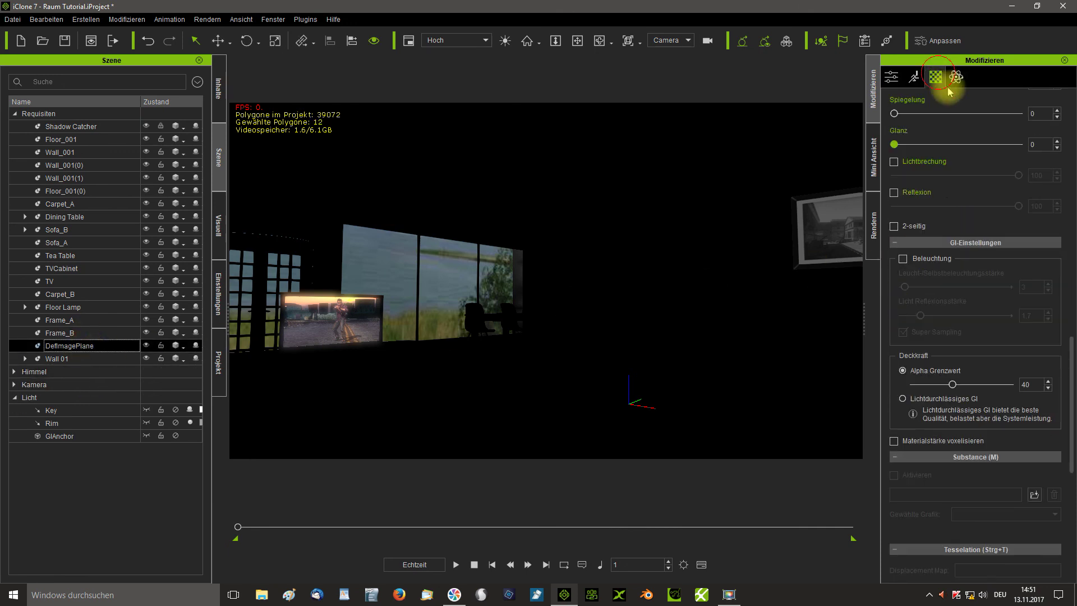
click(903, 258)
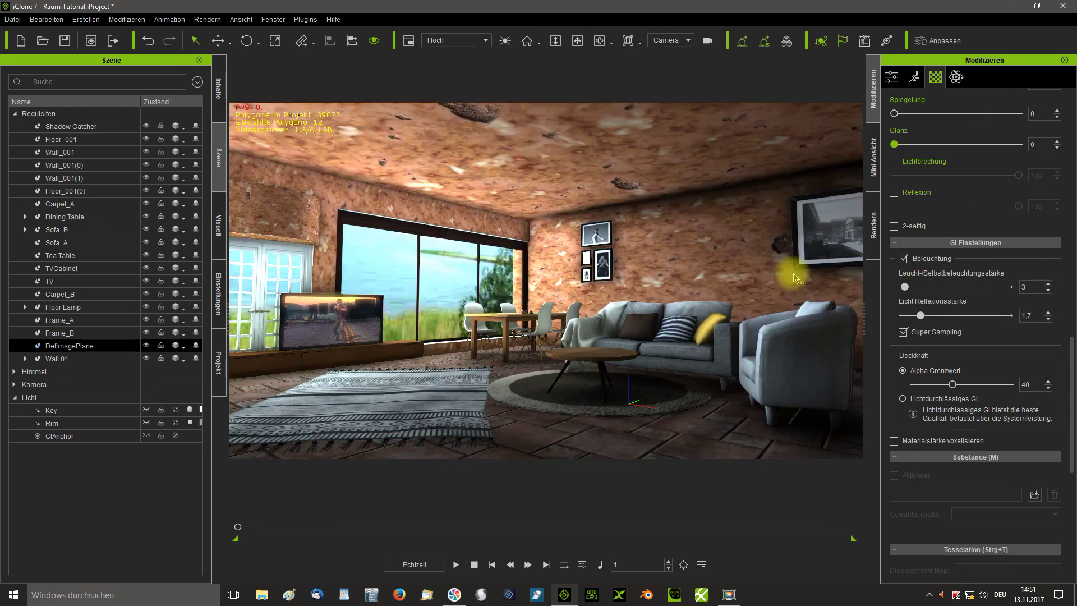